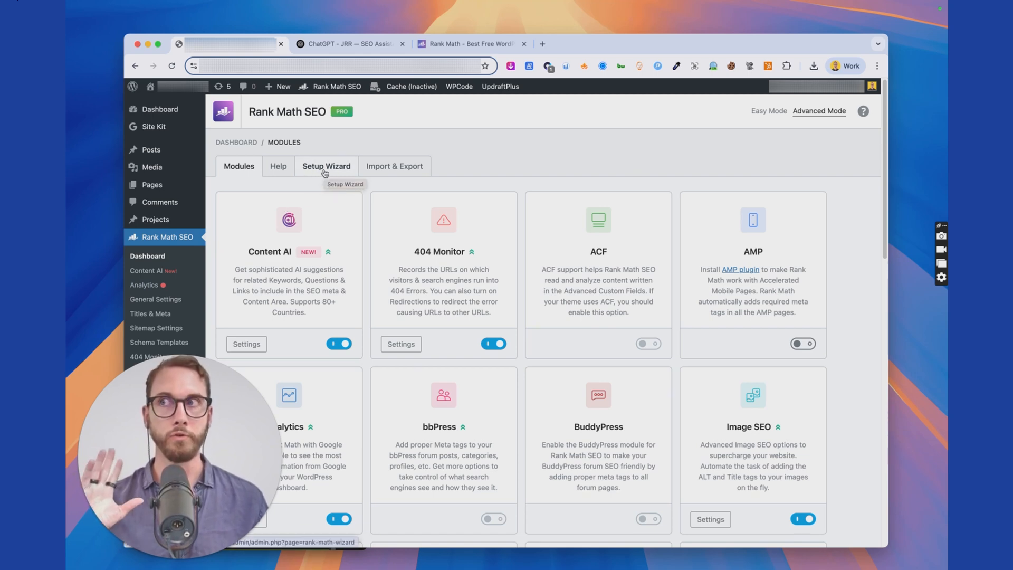
Open Rank Math's setup wizard and start it in Advanced mode.
click(324, 172)
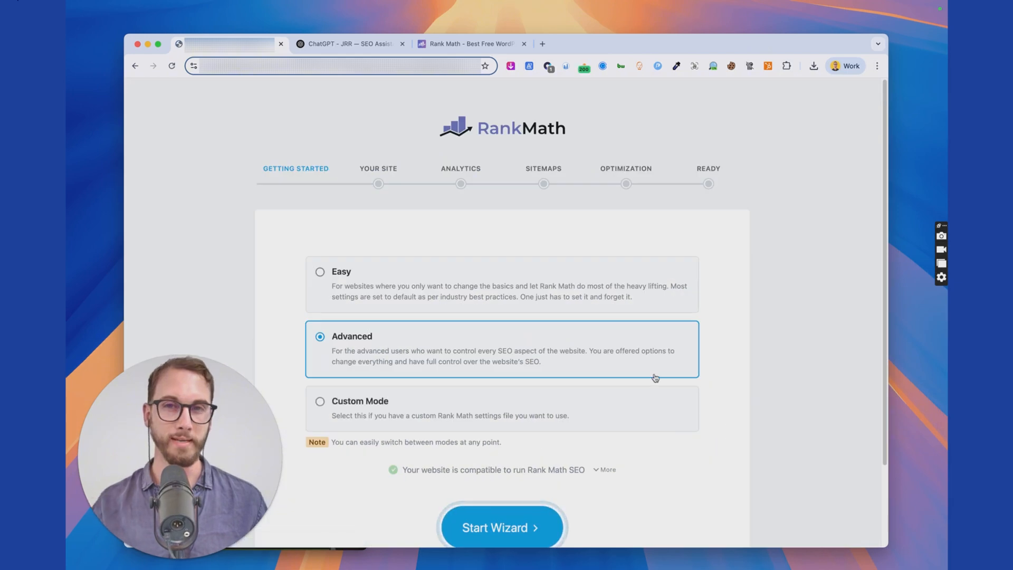
scroll(325, 177, down, 3)
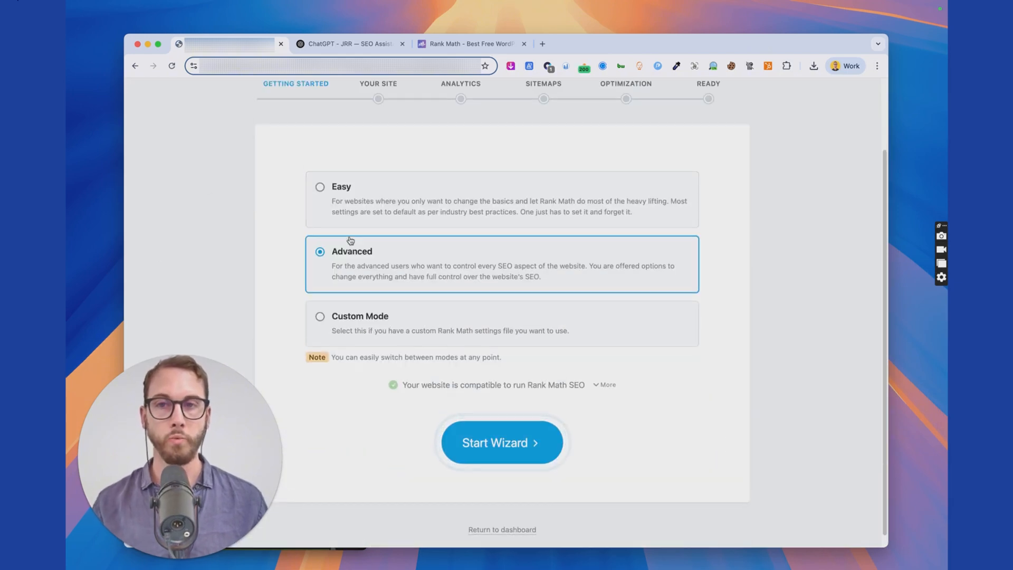
click(507, 447)
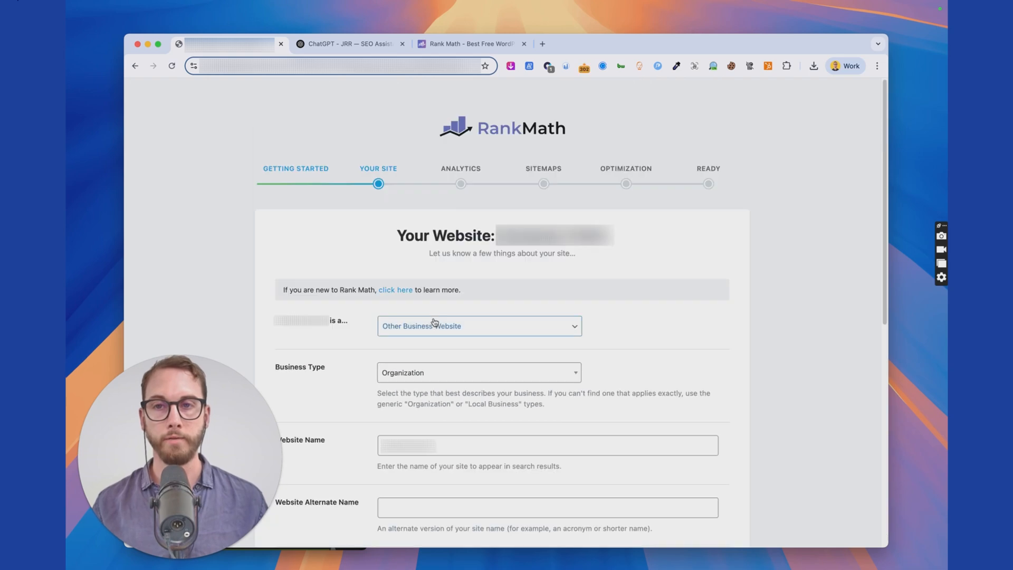
Review the site details form and the available website types, keeping Other Business Website.
scroll(403, 306, down, 5)
scroll(451, 264, up, 6)
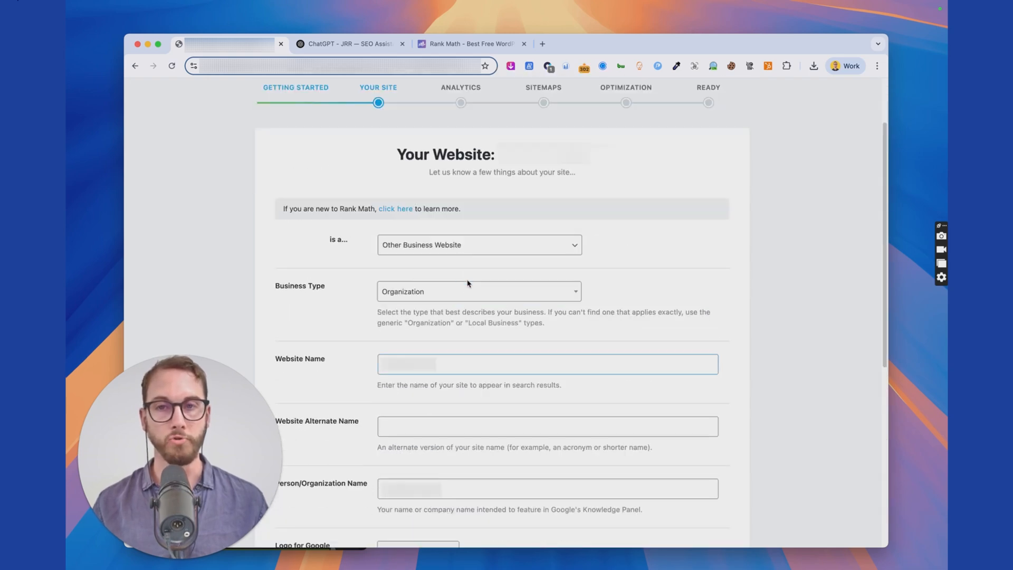
click(403, 250)
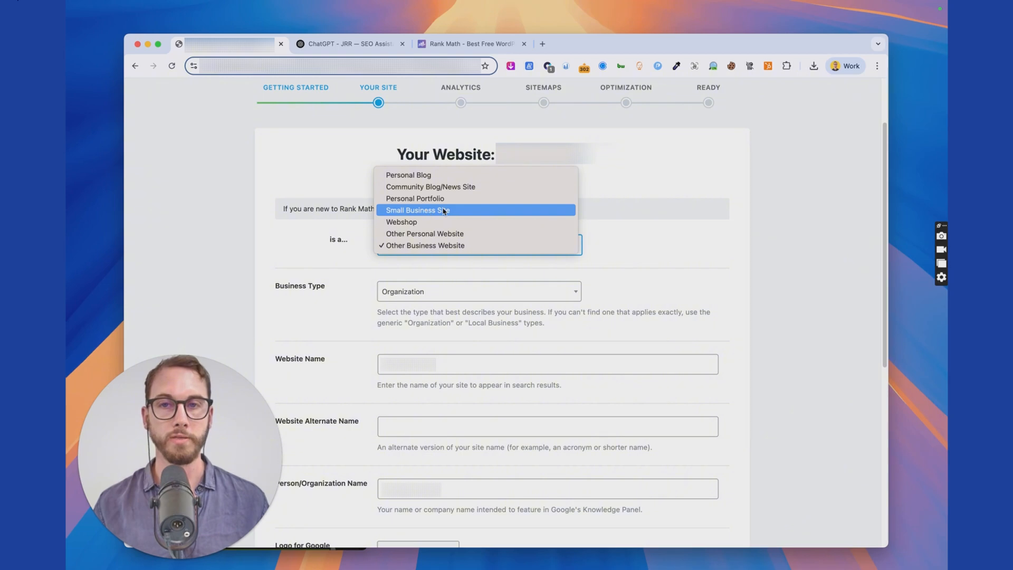
click(378, 260)
scroll(359, 253, down, 2)
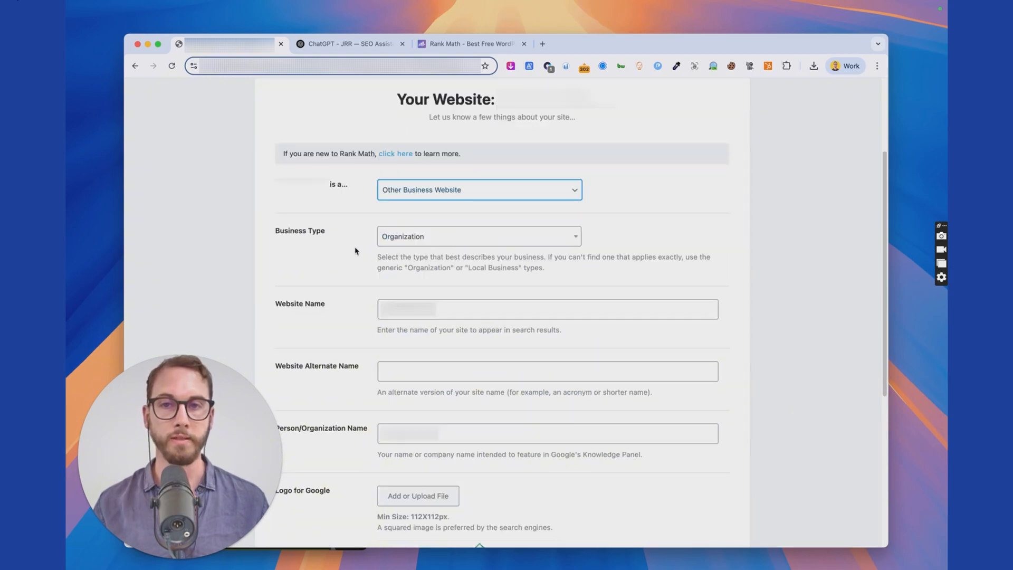
scroll(390, 237, down, 1)
Browse the business types, search them for "dent", and clear the search, keeping Organization.
click(421, 224)
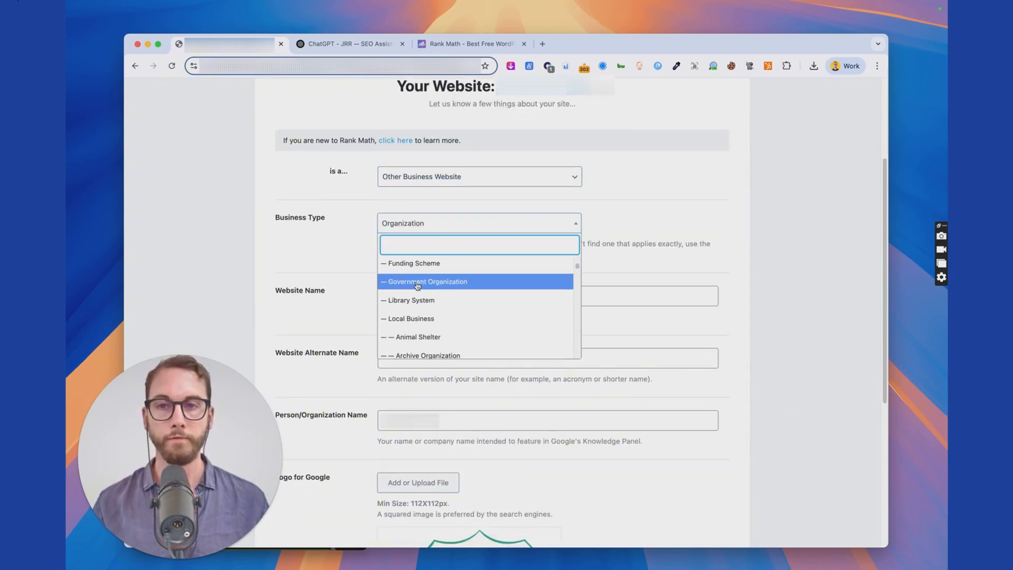
scroll(417, 284, down, 10)
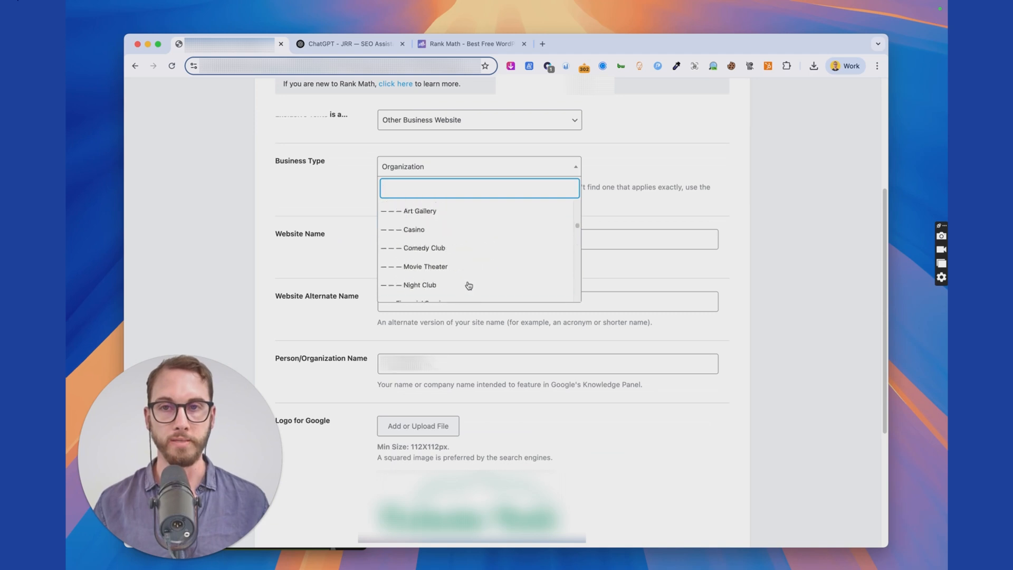
scroll(469, 285, up, 3)
scroll(369, 249, up, 3)
scroll(383, 363, up, 4)
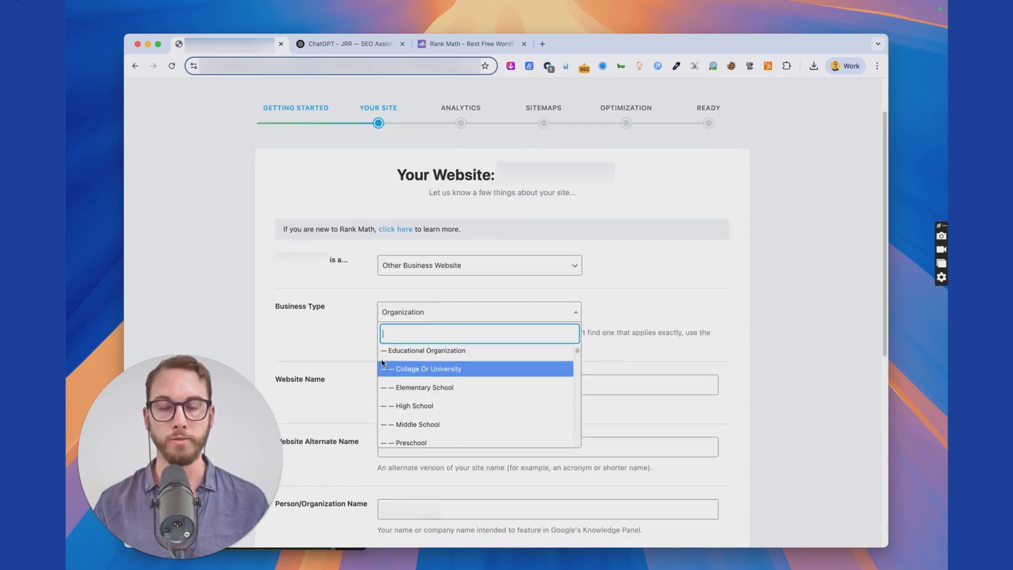
scroll(423, 380, up, 2)
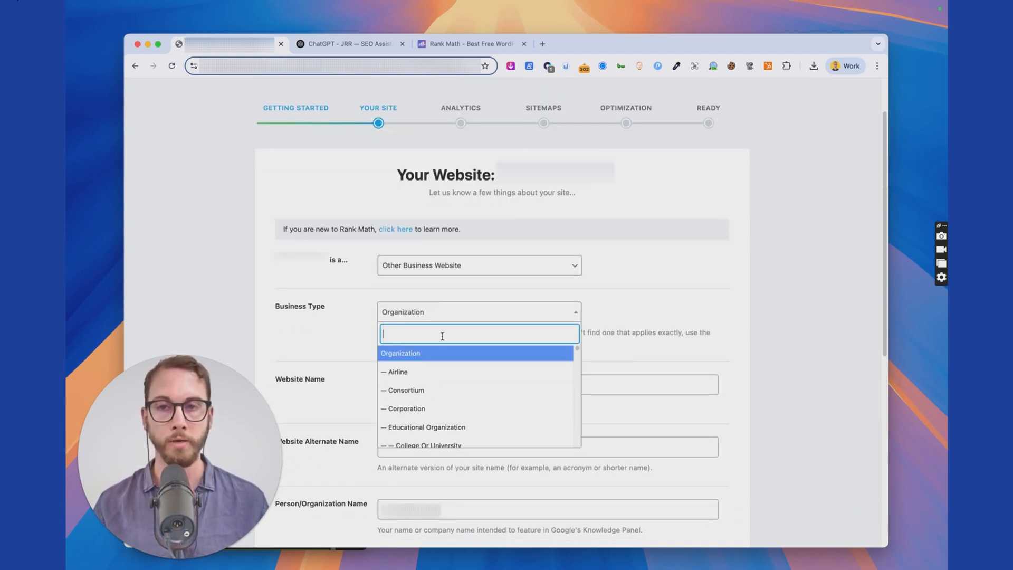
text(dent)
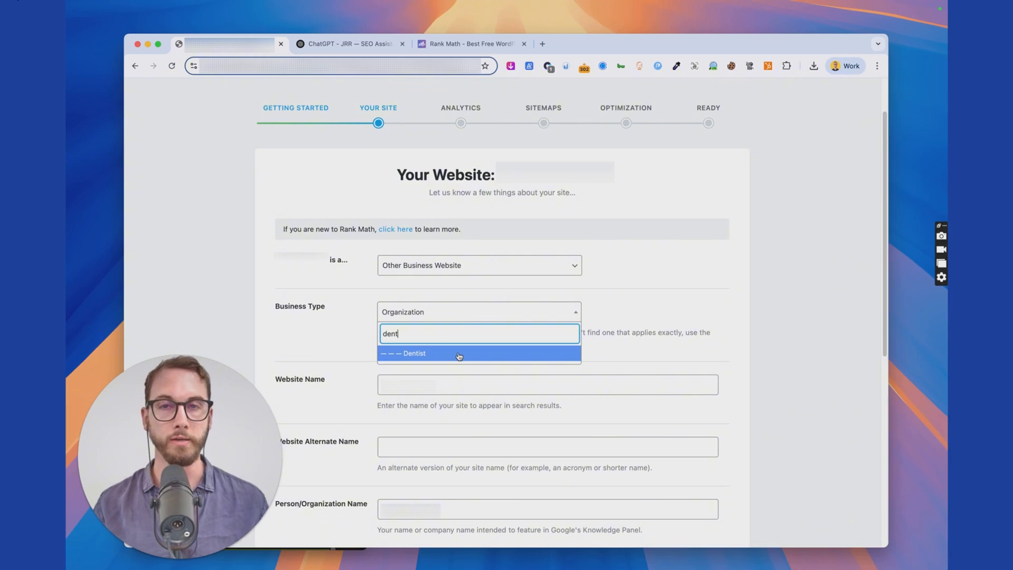
key(super+a)
key(BackSpace)
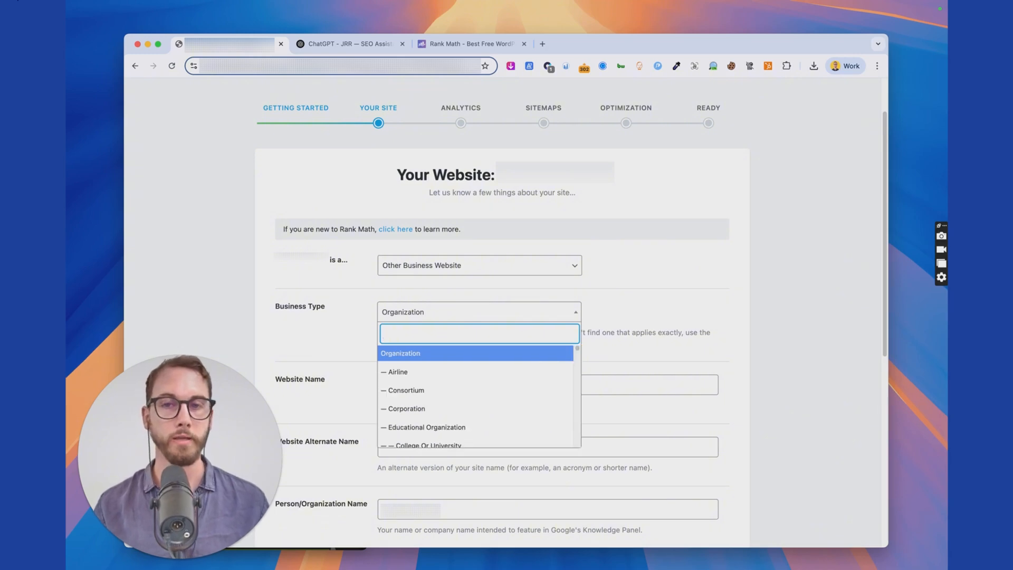
click(445, 355)
scroll(475, 322, down, 2)
scroll(458, 321, down, 2)
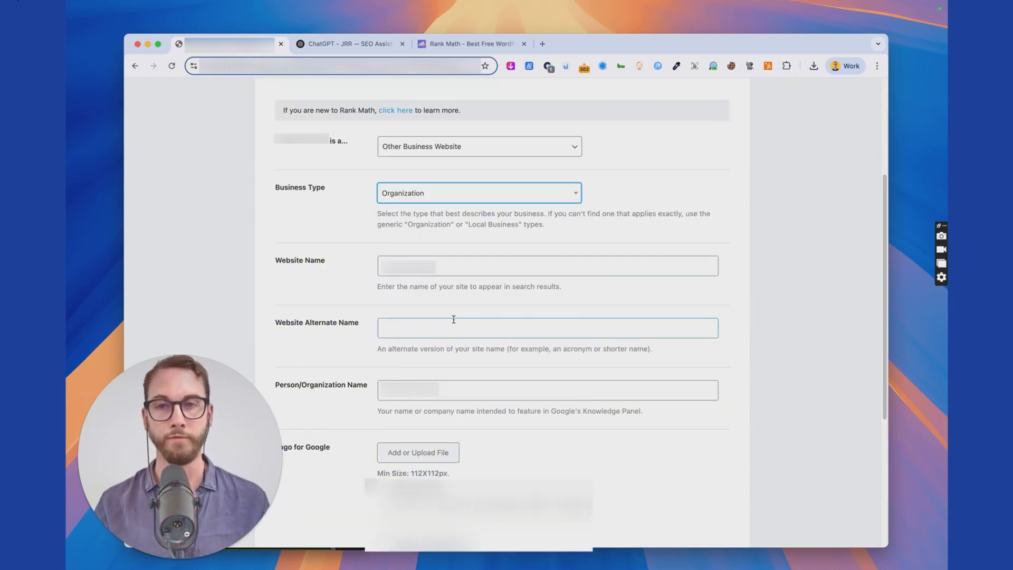
Search the business types for "local" and set the business type to Local Business.
click(468, 194)
text(local)
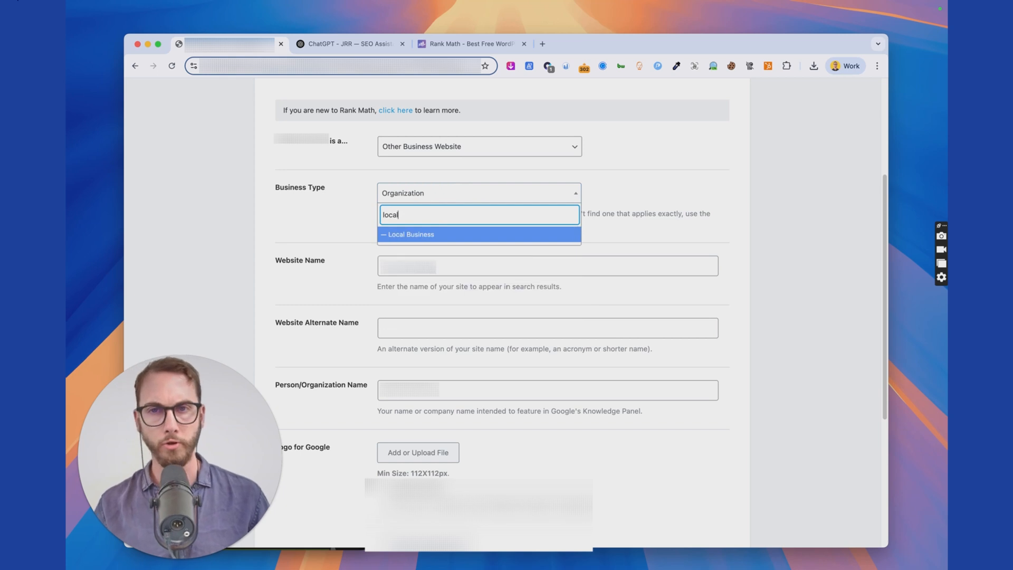
click(434, 235)
Set the business type to the general Organization option.
click(432, 194)
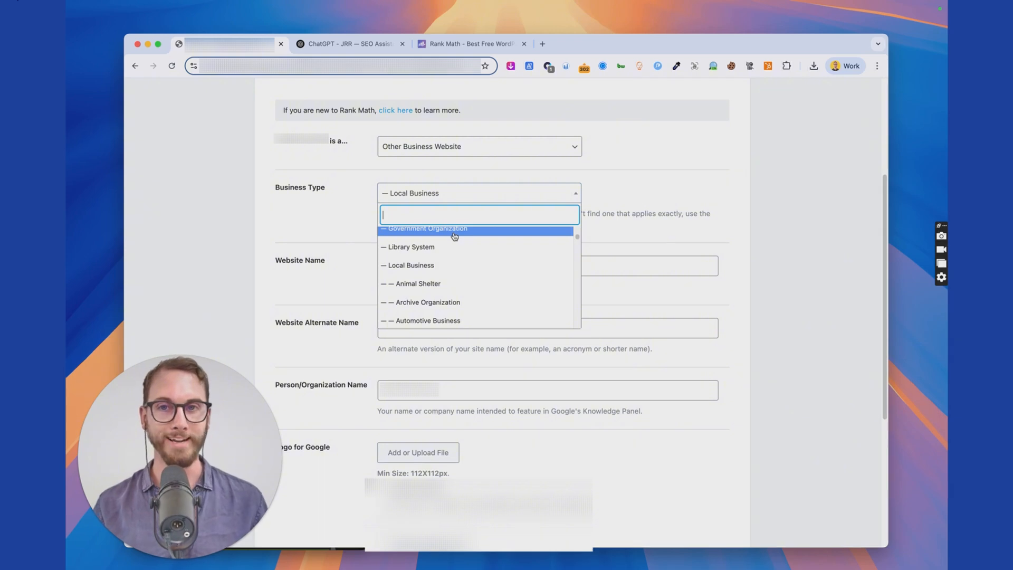
text(org)
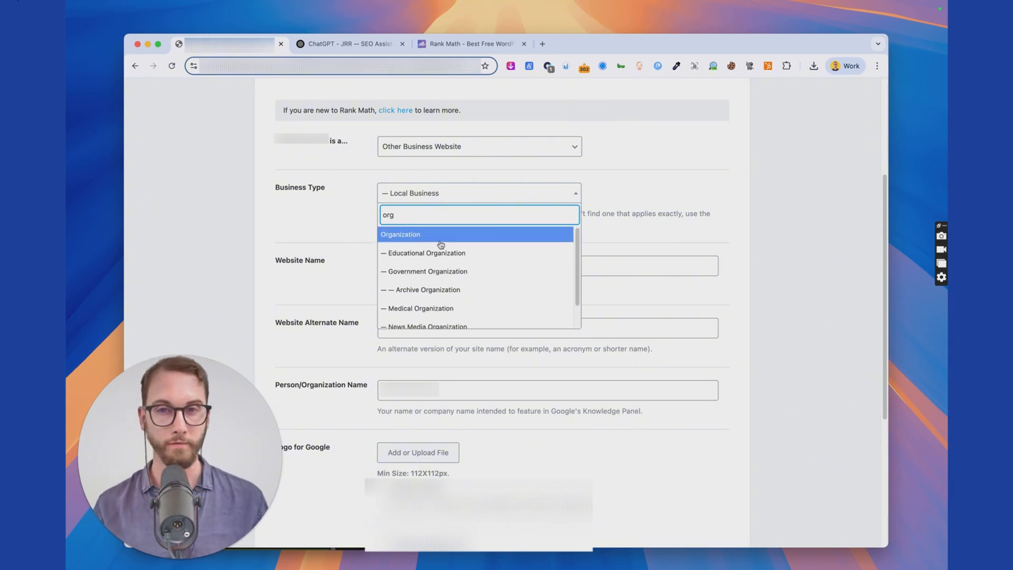
click(440, 233)
Enter "Luxury Tents" as the website alternate name.
scroll(365, 222, down, 2)
drag(364, 225, 399, 225)
click(404, 271)
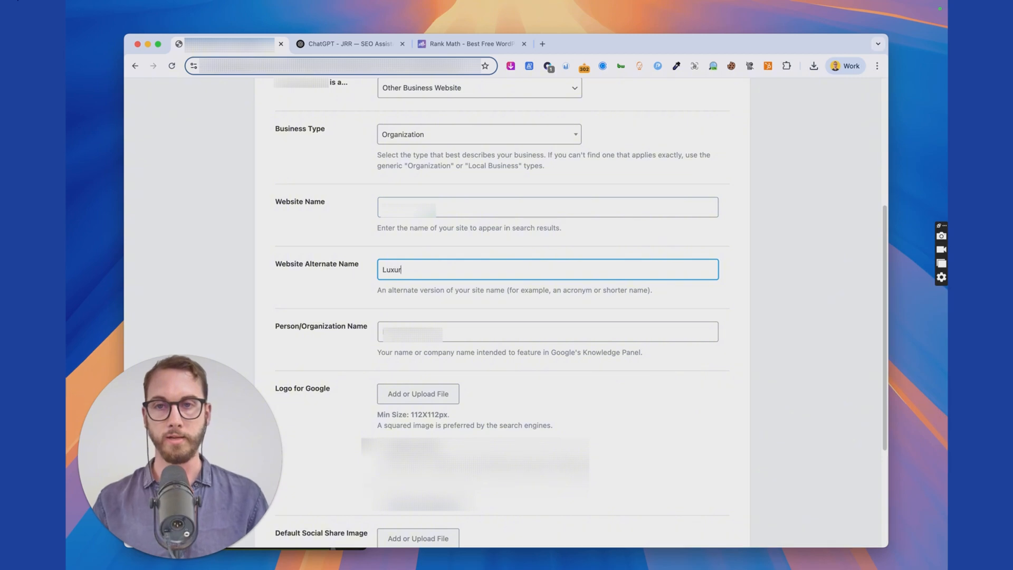
key(ctrl+a)
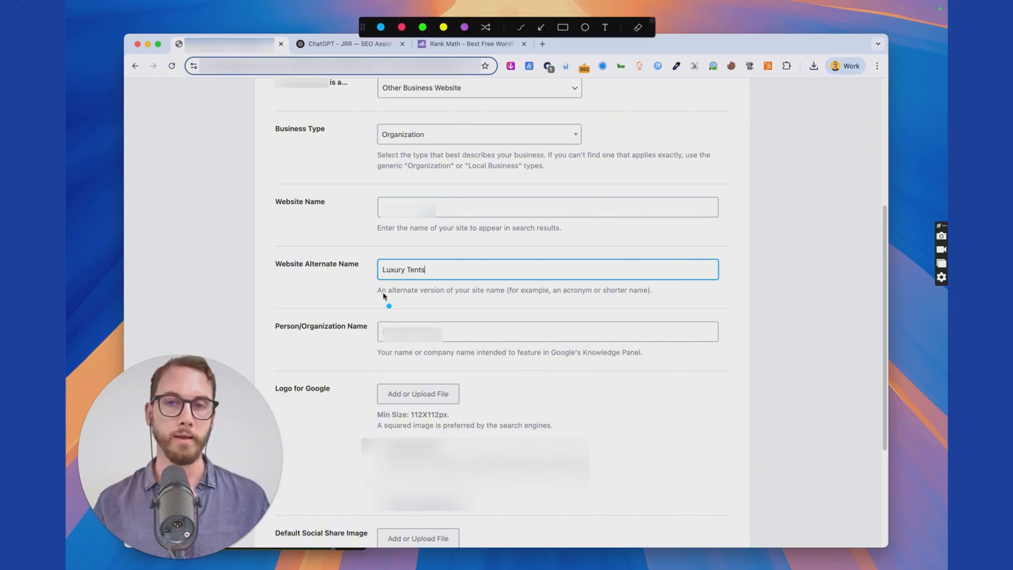
mouse_move(378, 297)
mouse_down()
mouse_move(370, 238)
mouse_move(422, 296)
mouse_up()
drag(298, 293, 331, 270)
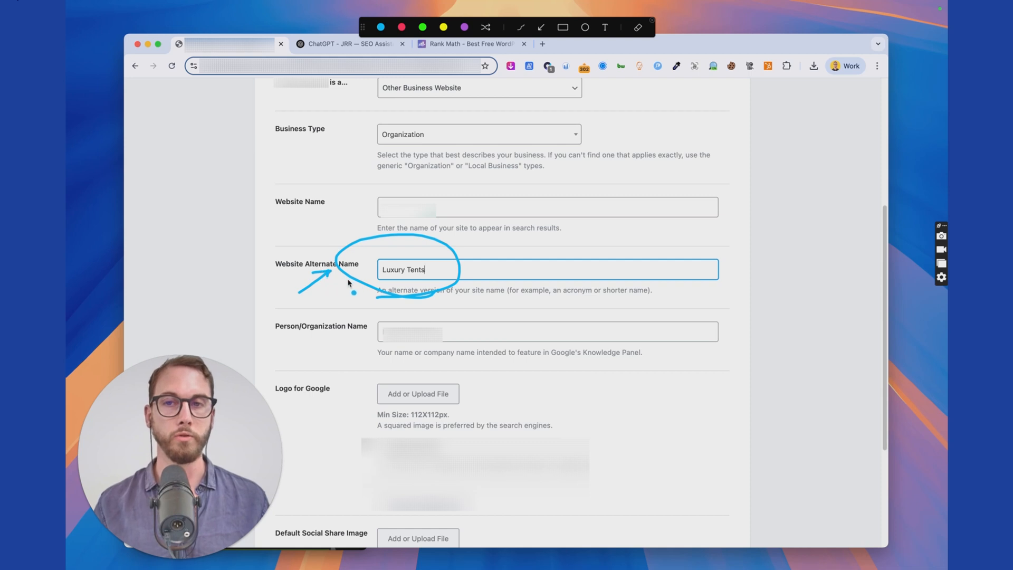
key(Escape)
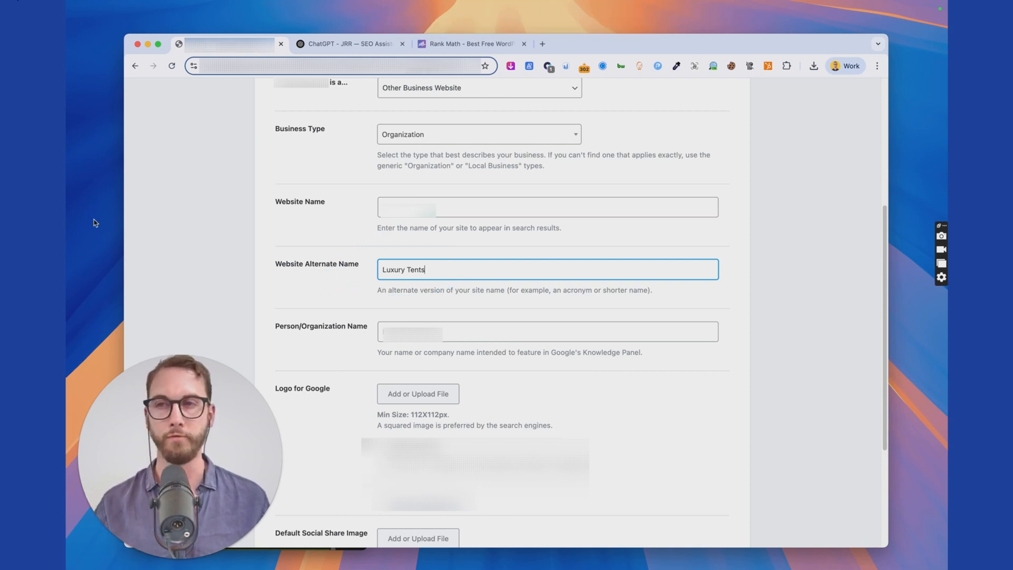
scroll(489, 272, down, 5)
key(ctrl+alt+a)
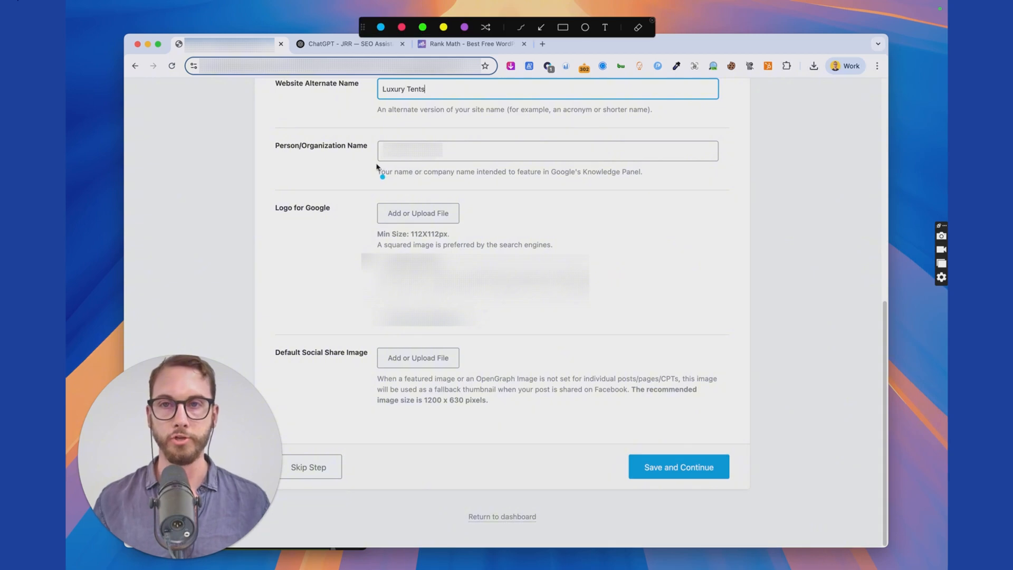
drag(376, 164, 456, 168)
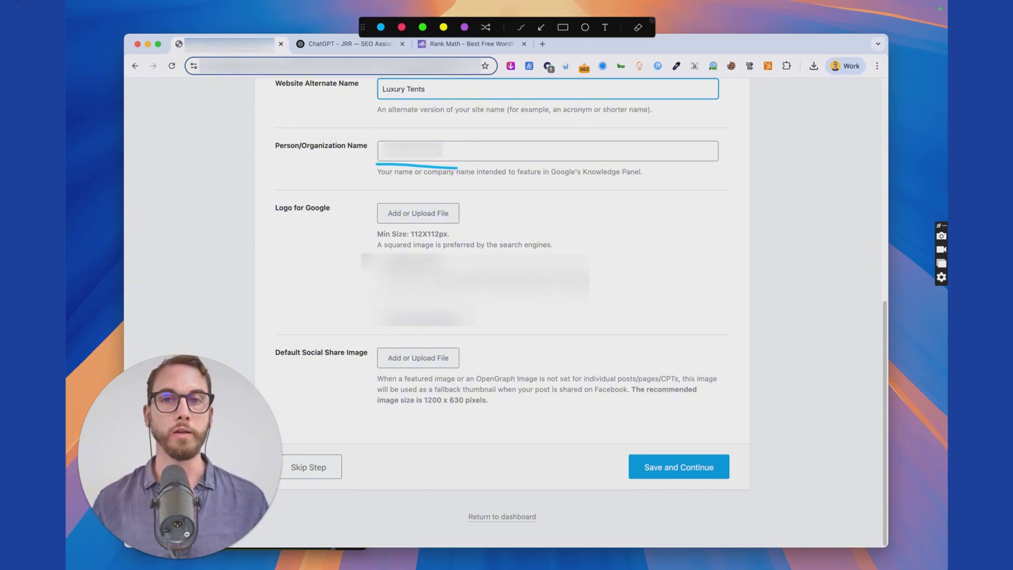
key(Escape)
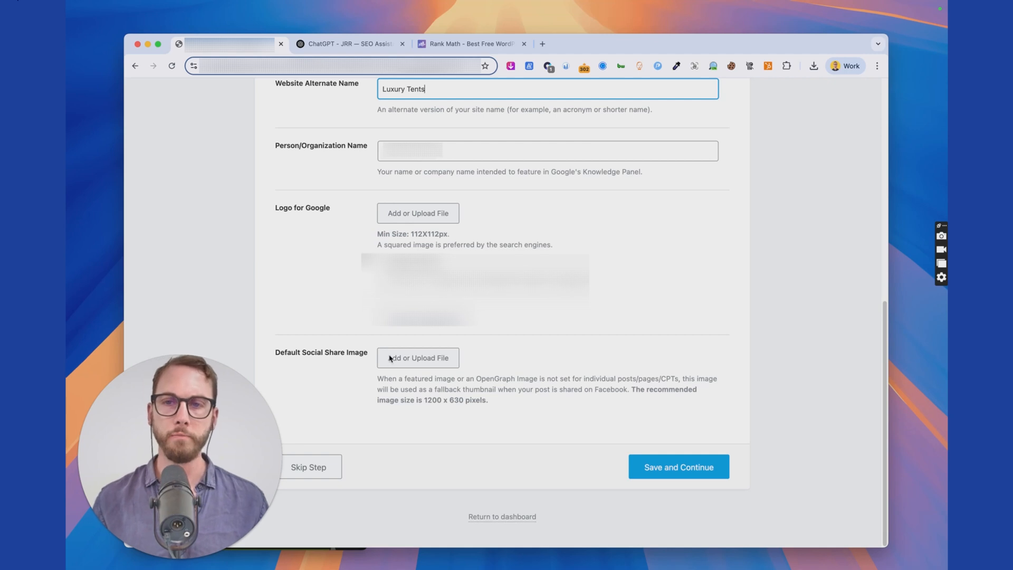
Choose the tarata tent lounge photo with couches from the media library as the default social share image, and save the site details.
click(433, 361)
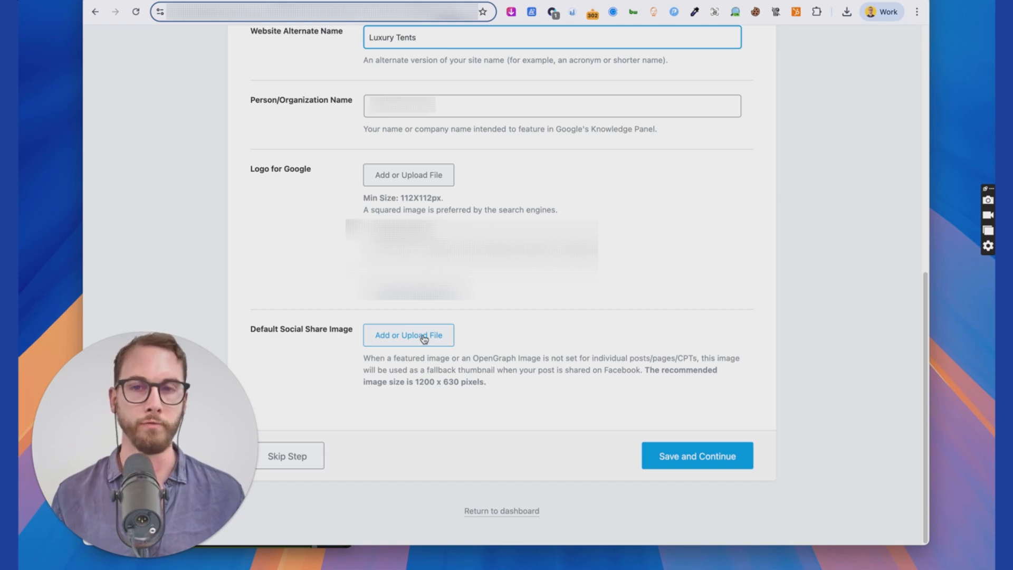
click(423, 338)
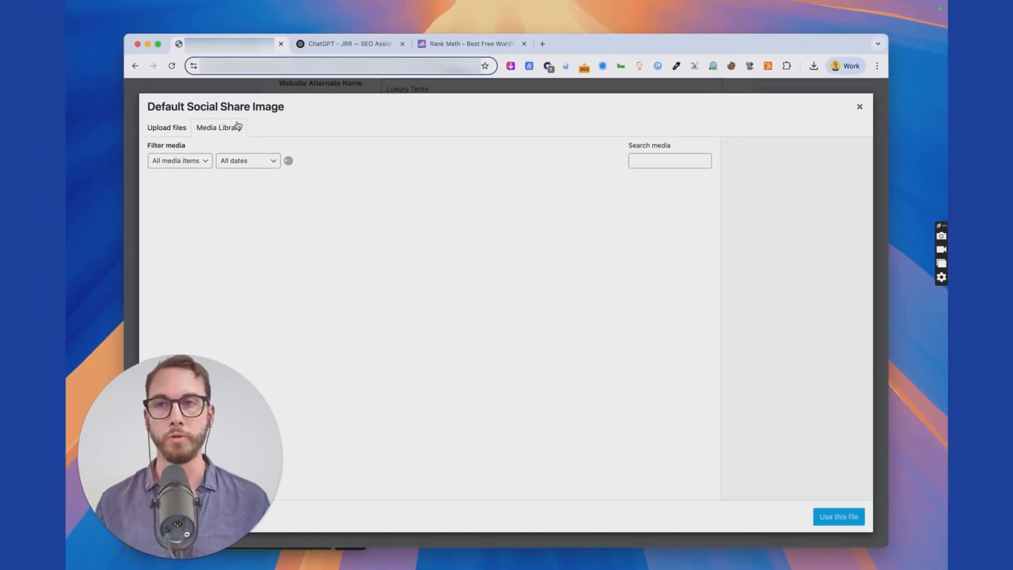
scroll(510, 313, down, 5)
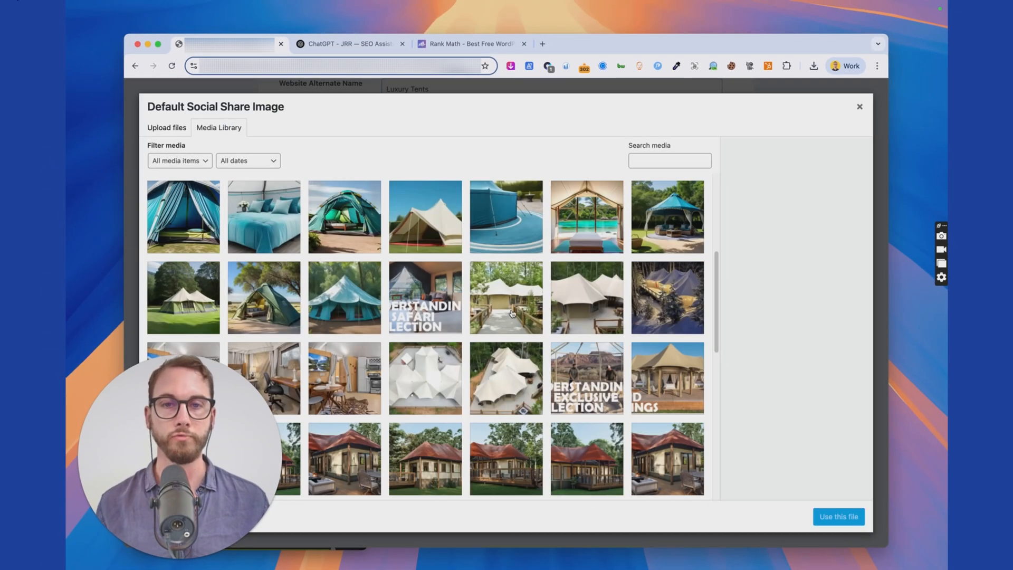
scroll(563, 313, down, 3)
scroll(562, 308, up, 7)
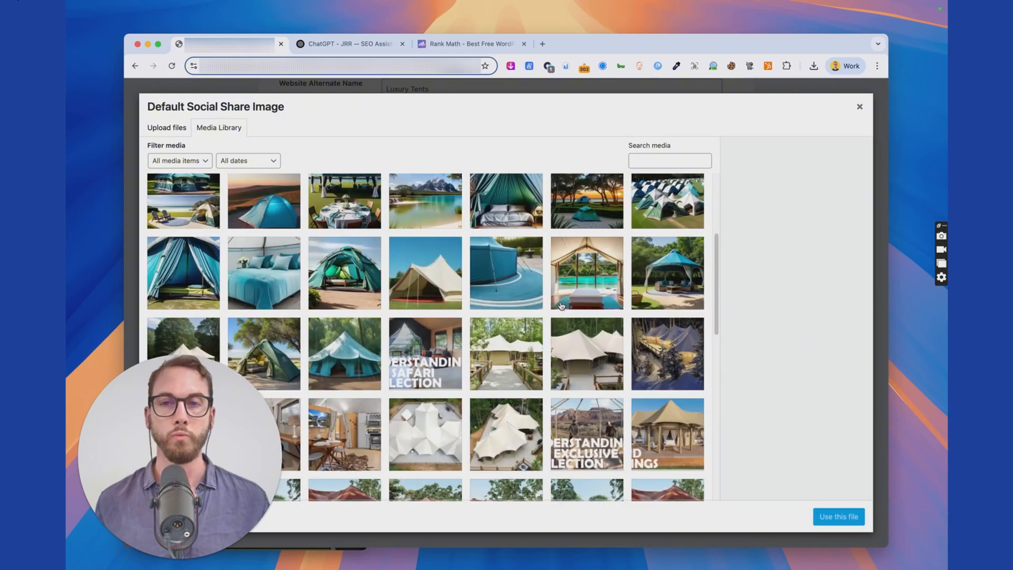
scroll(563, 310, up, 1)
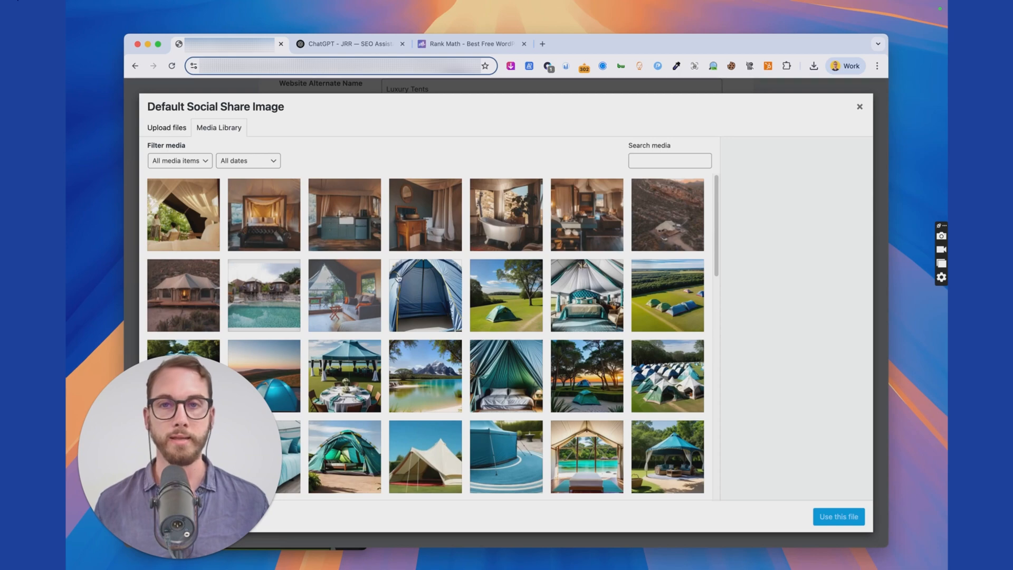
scroll(527, 352, down, 1)
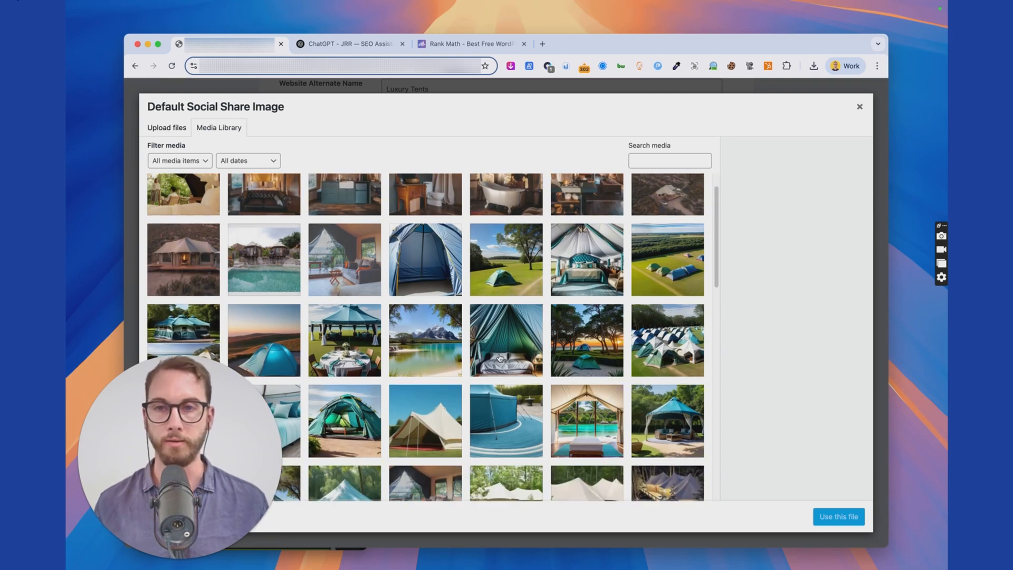
scroll(498, 358, up, 1)
scroll(497, 359, down, 8)
click(419, 484)
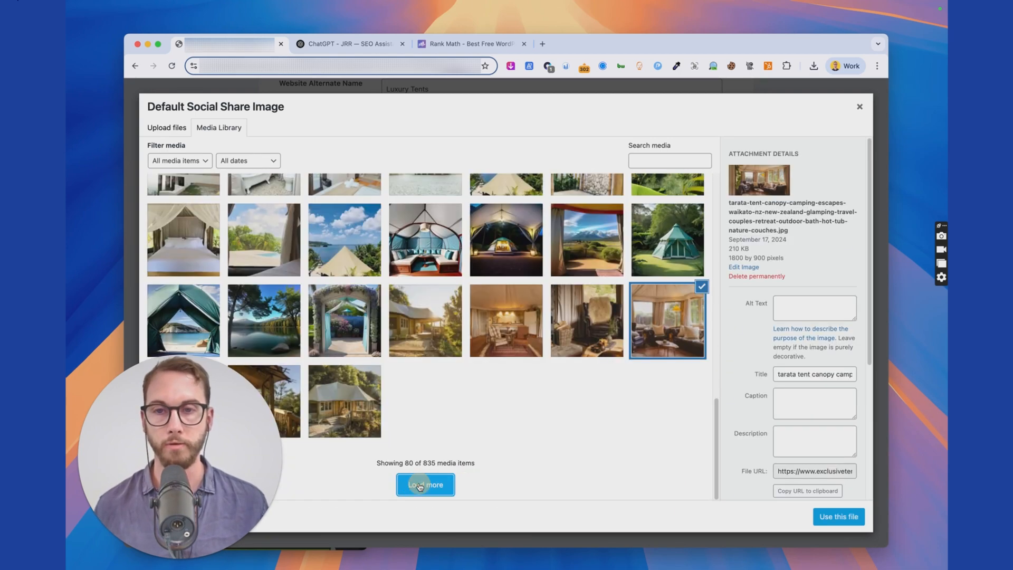
click(832, 514)
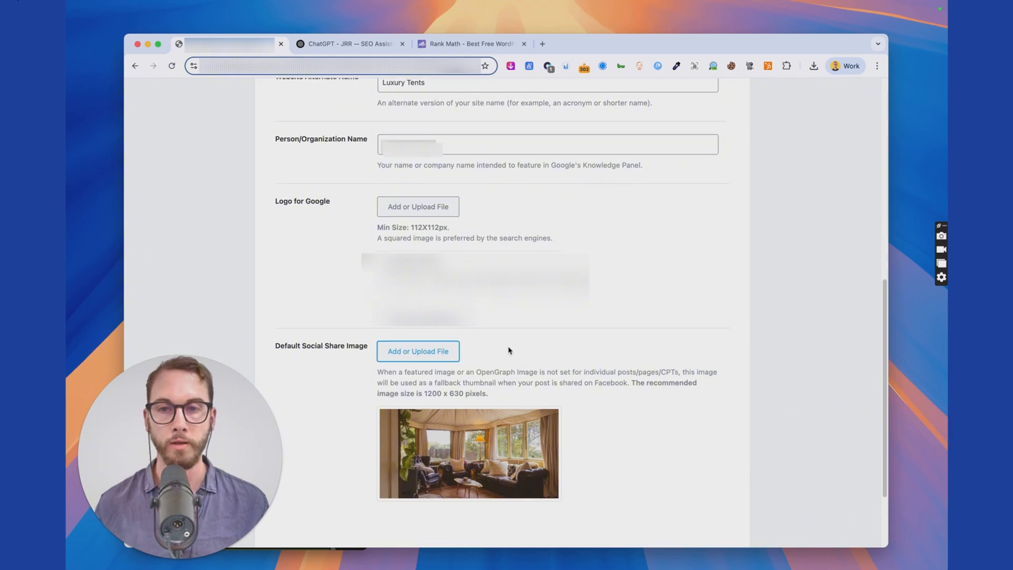
scroll(641, 453, down, 4)
click(673, 472)
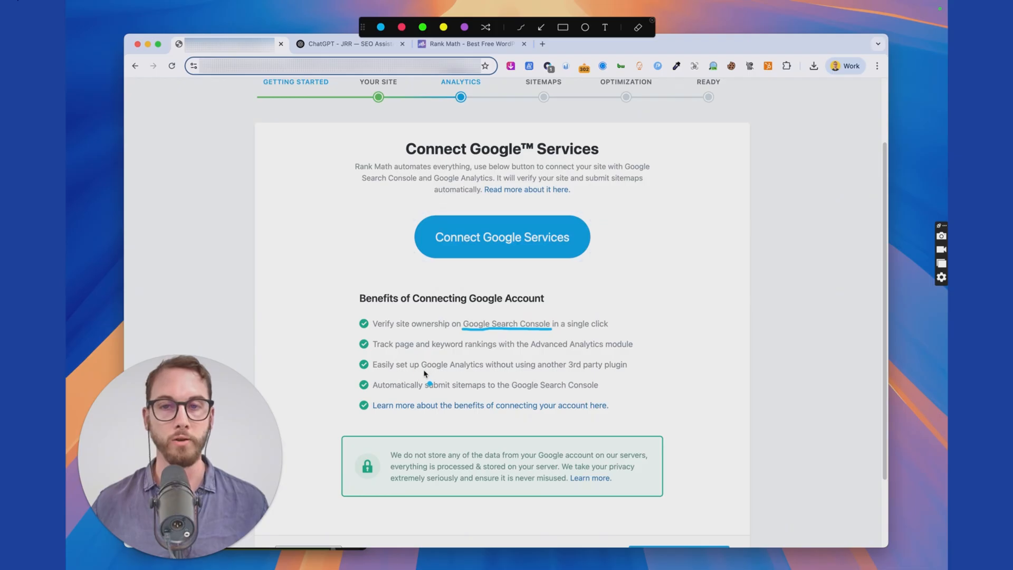
Start connecting the site to Google services from the wizard's analytics stage.
drag(423, 371, 480, 374)
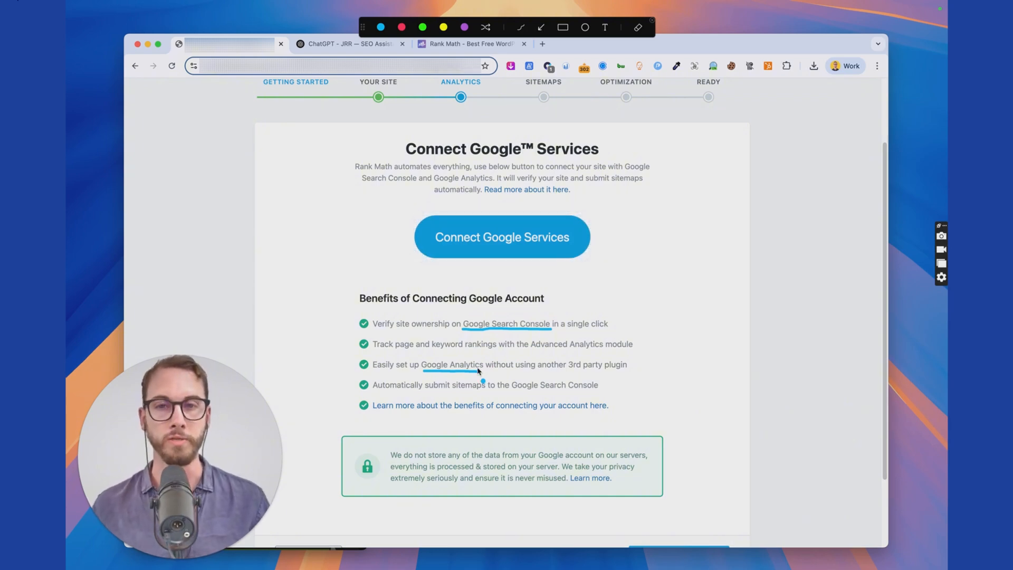
key(Escape)
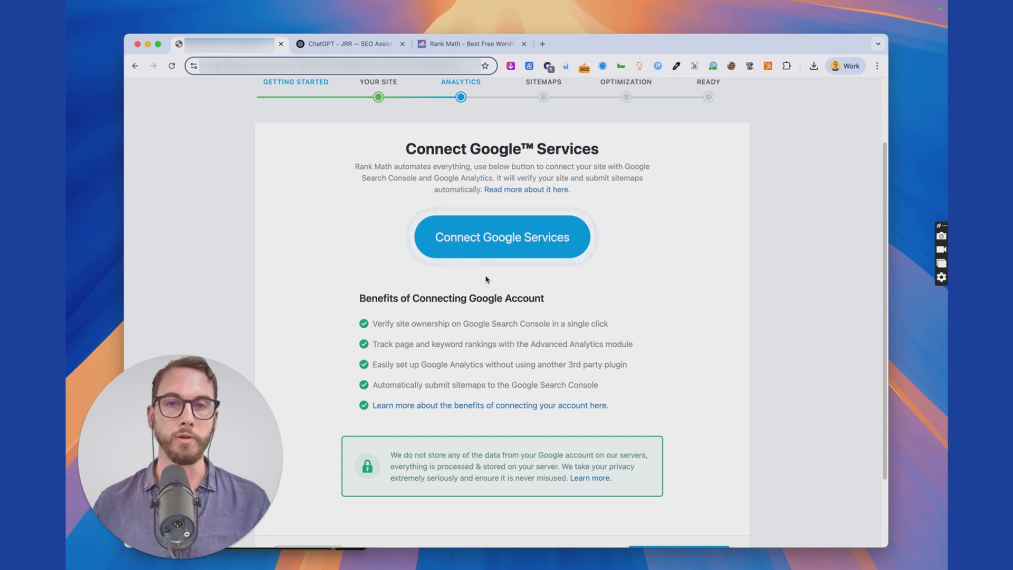
click(493, 231)
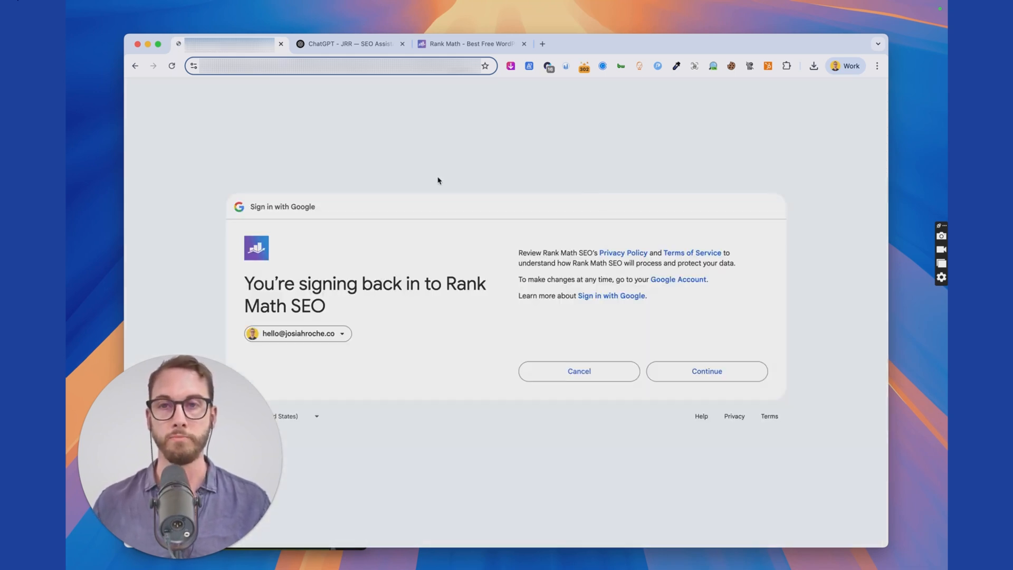
Continue with the signed-in Google account and grant Rank Math SEO access to it.
click(680, 370)
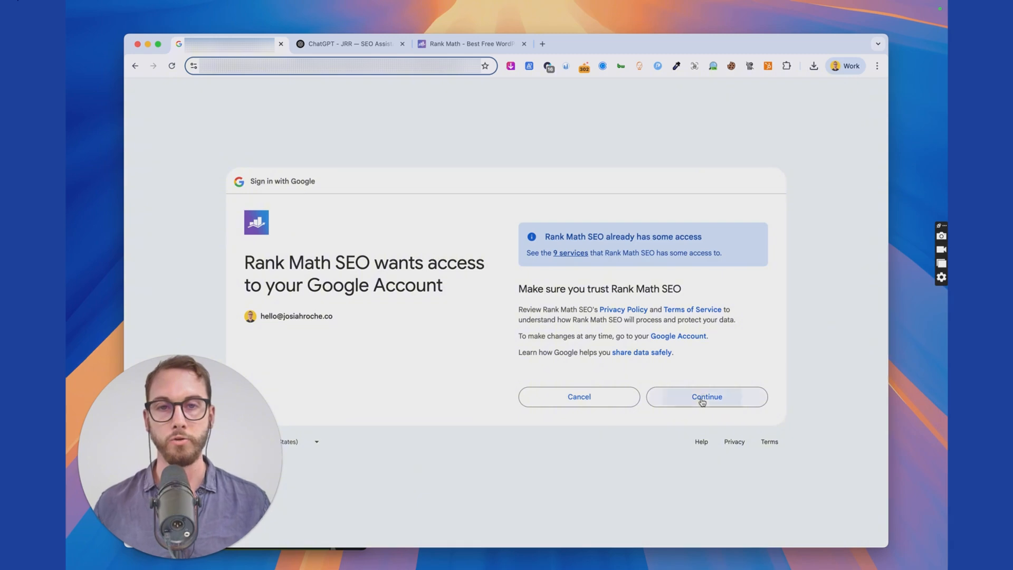
click(684, 397)
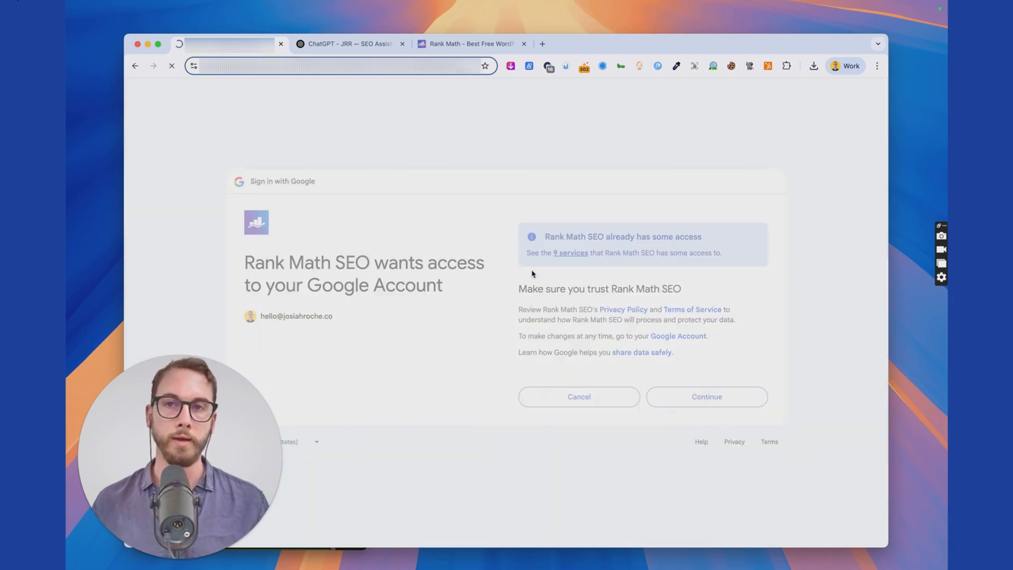
Choose the website's own entry as the Search Console site.
scroll(486, 281, down, 5)
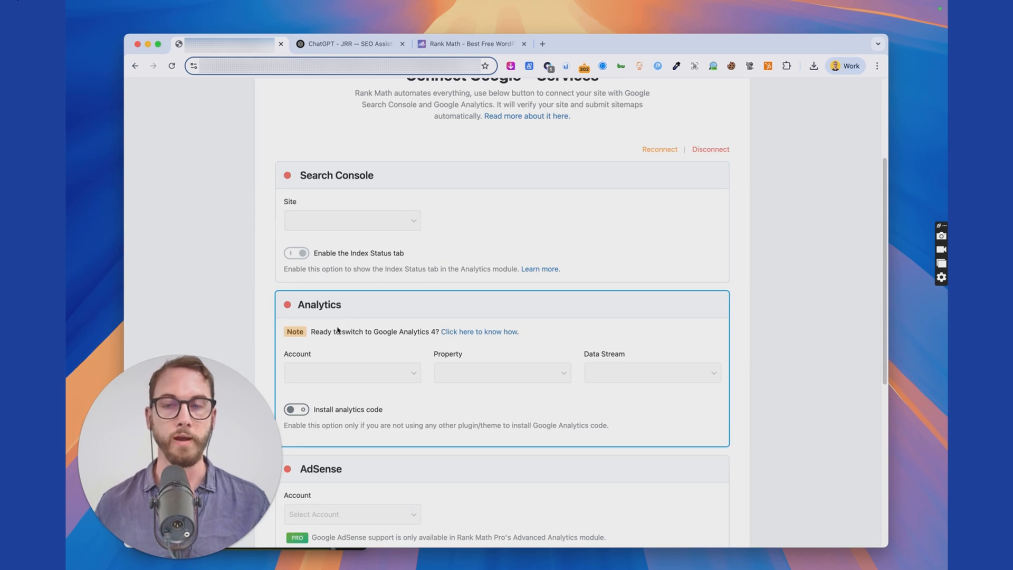
scroll(369, 334, down, 1)
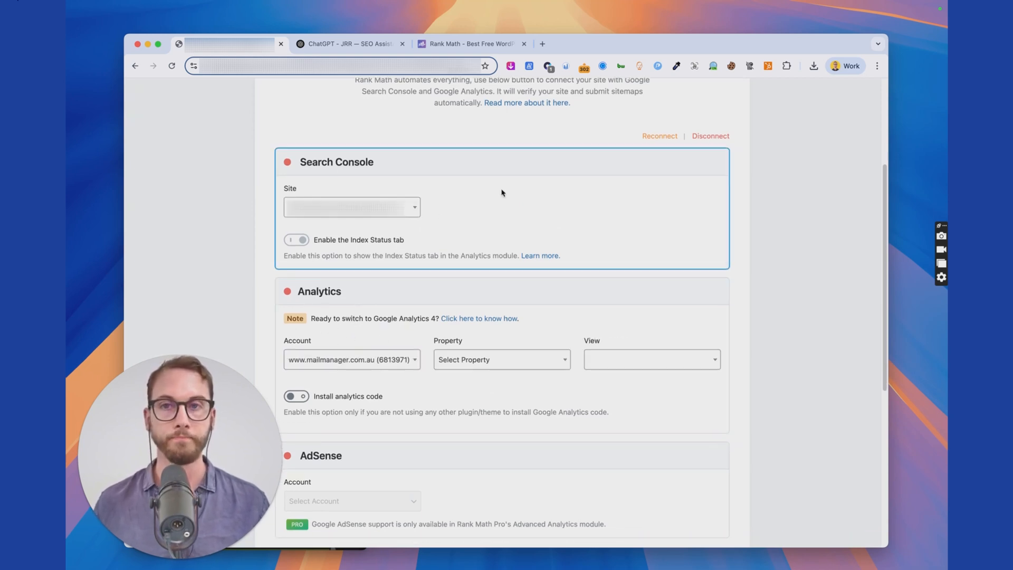
click(341, 216)
click(350, 234)
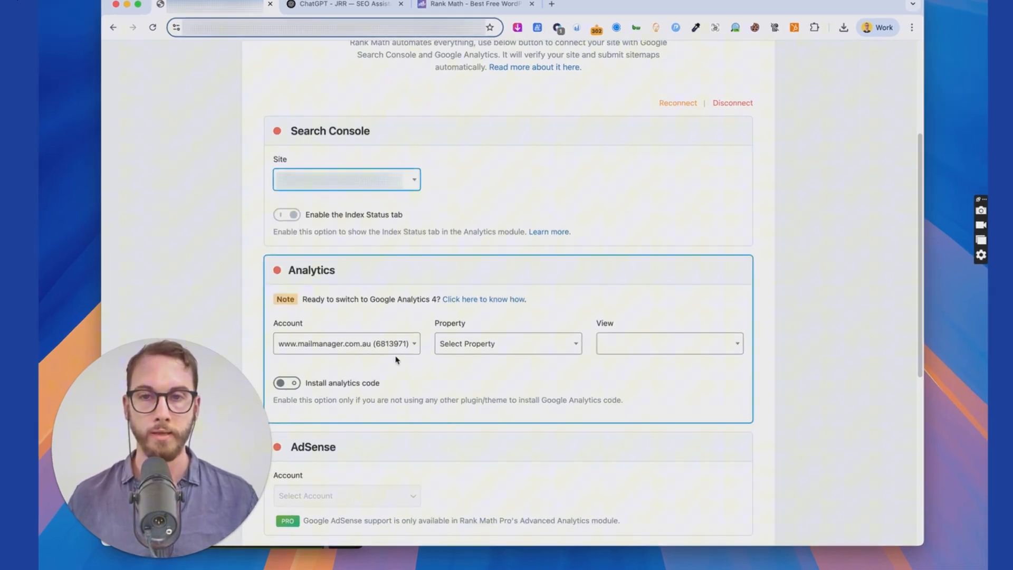
Search the Analytics account list for "exc" and close the list without choosing an account.
click(401, 359)
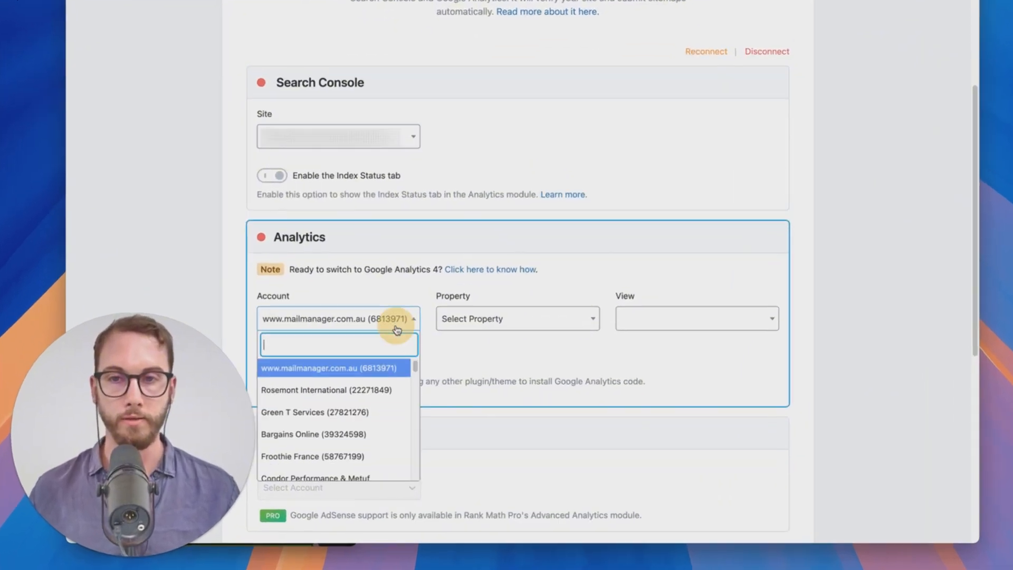
text(ewr)
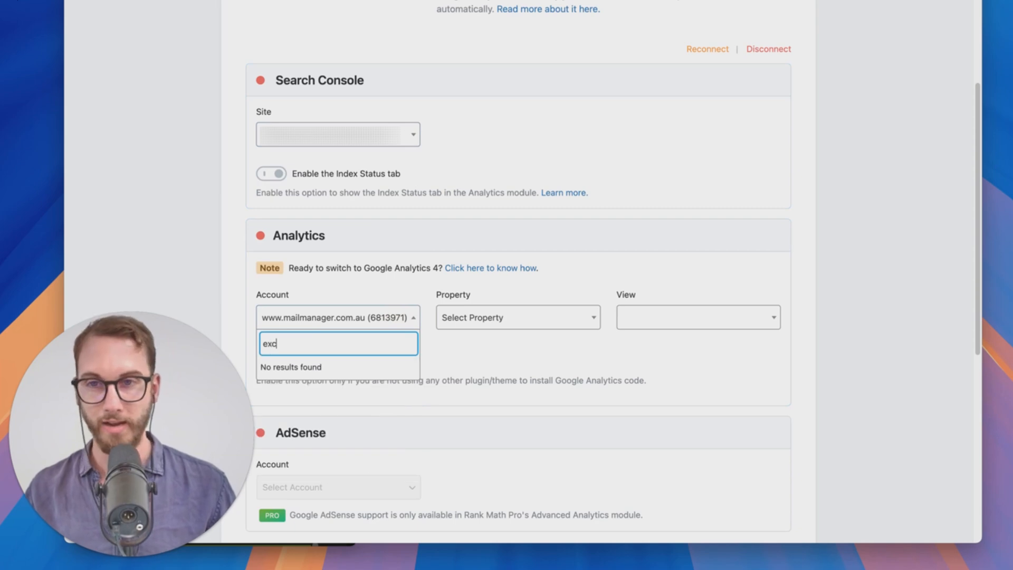
click(455, 362)
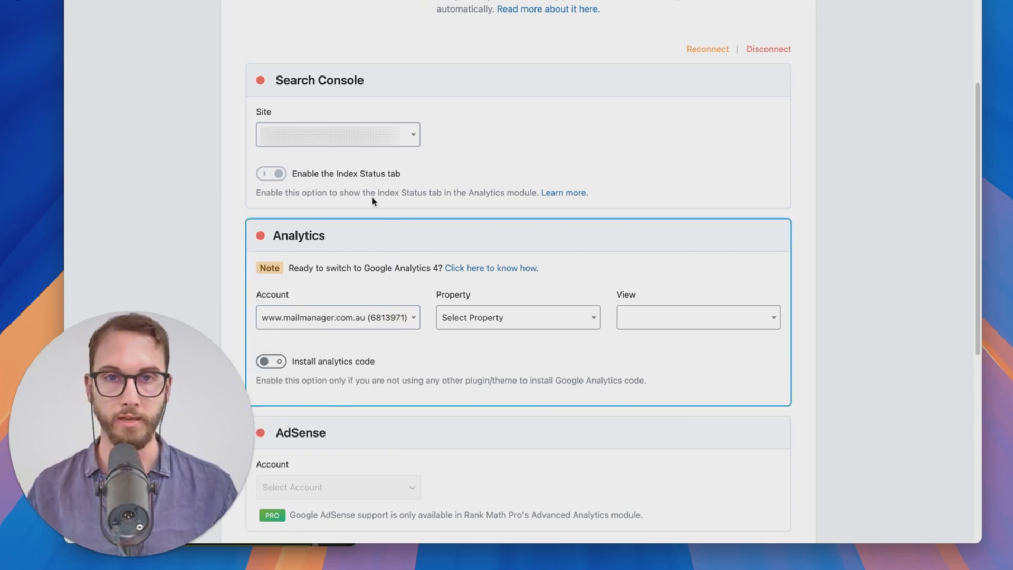
Turn off Email Reports and save the Analytics stage of the wizard.
scroll(486, 259, down, 4)
scroll(464, 214, down, 3)
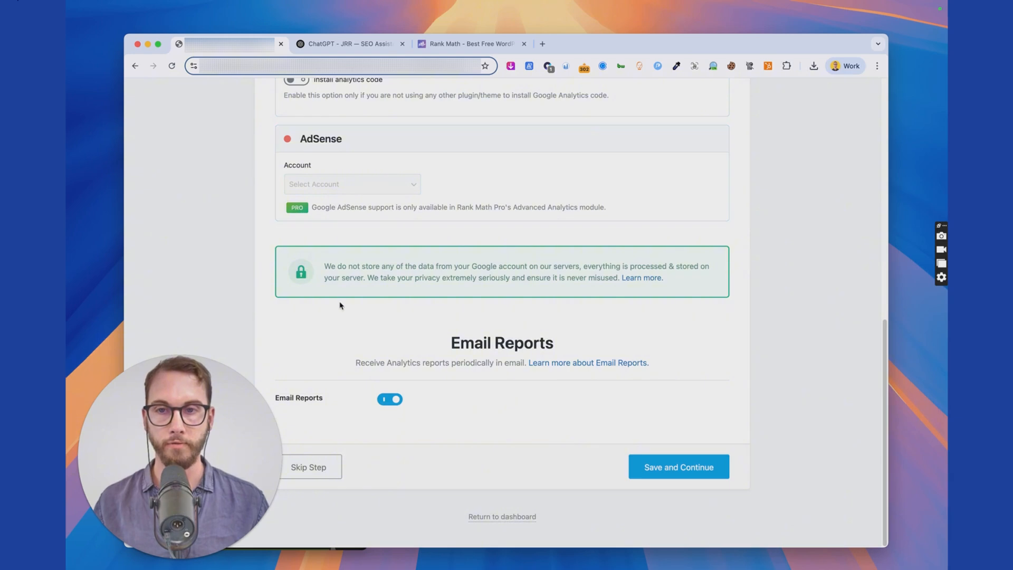
click(388, 397)
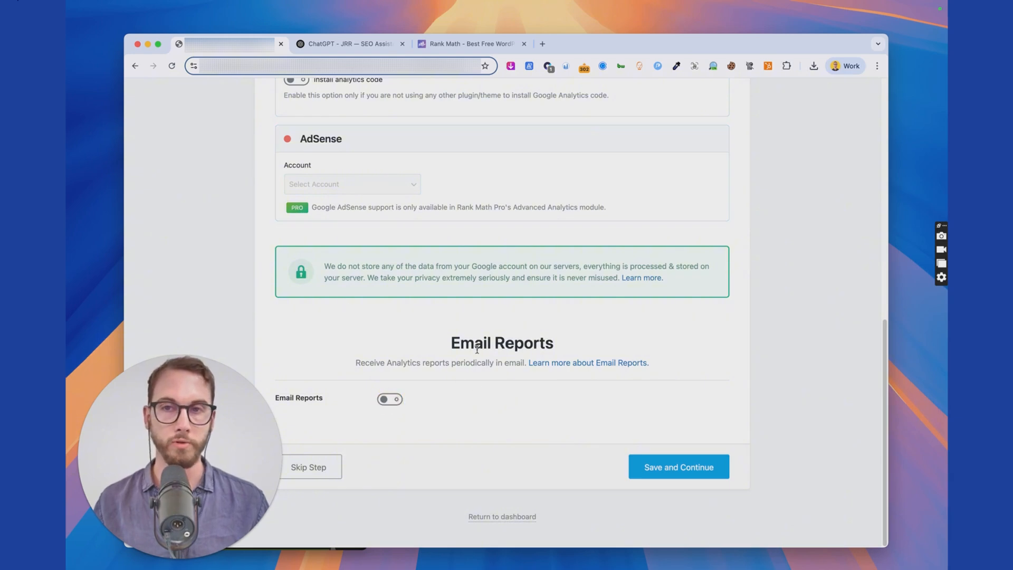
click(671, 470)
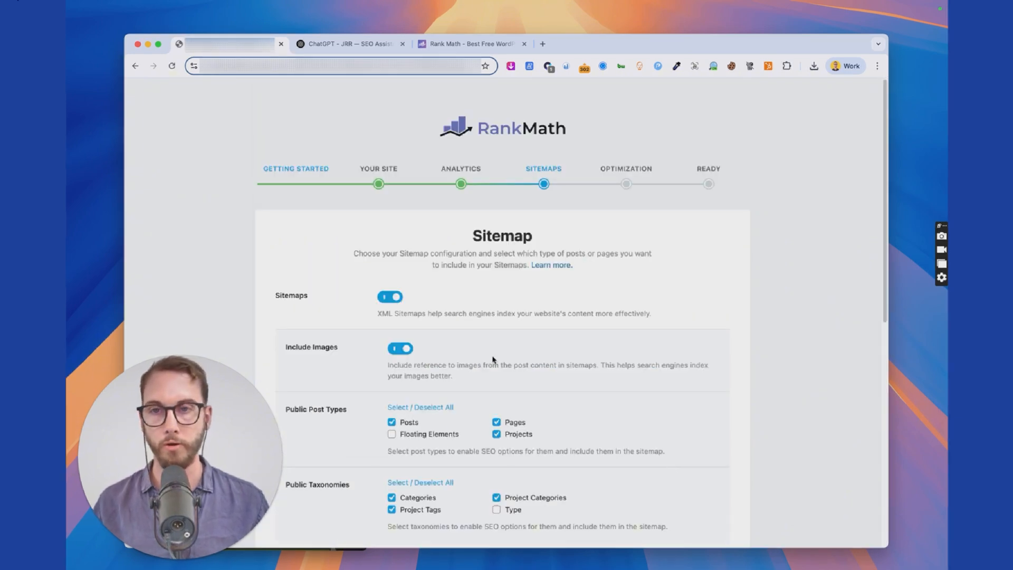
Exclude the Projects post type and the Categories, Project Categories and Project Tags taxonomies from the sitemap.
scroll(404, 347, down, 2)
scroll(404, 348, down, 1)
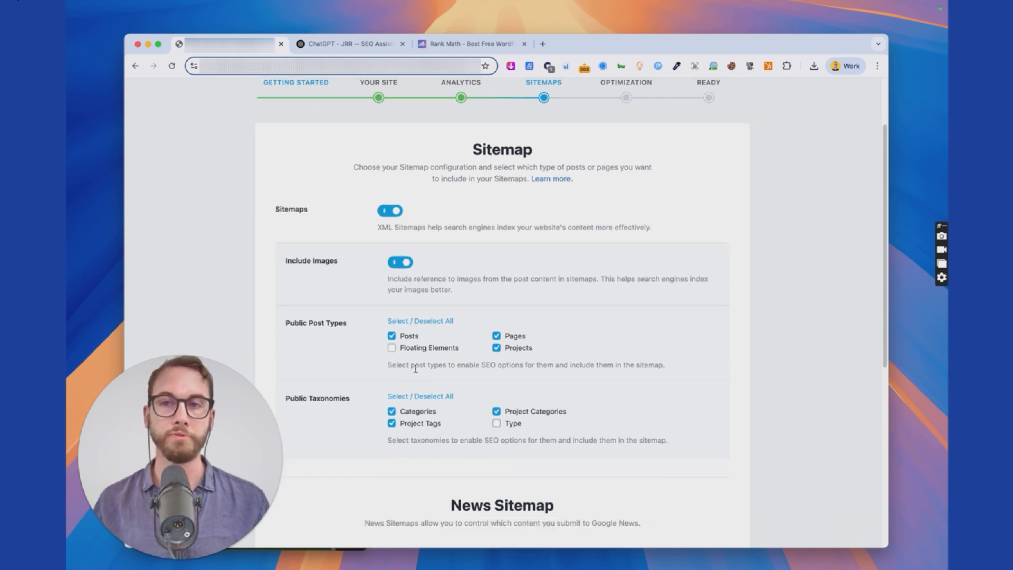
mouse_move(425, 193)
mouse_down()
mouse_move(264, 256)
mouse_move(283, 443)
mouse_move(362, 468)
mouse_up()
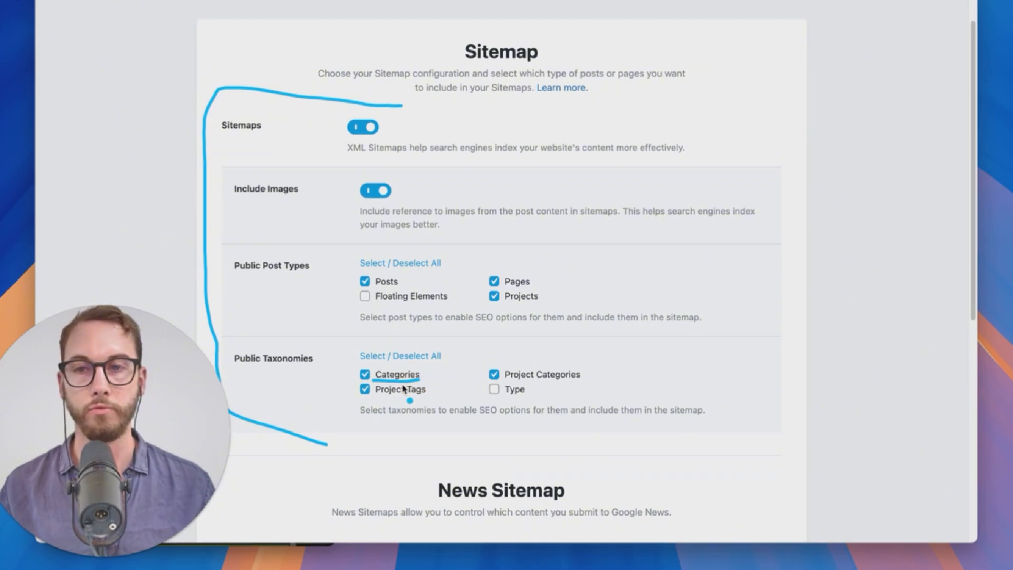
click(383, 375)
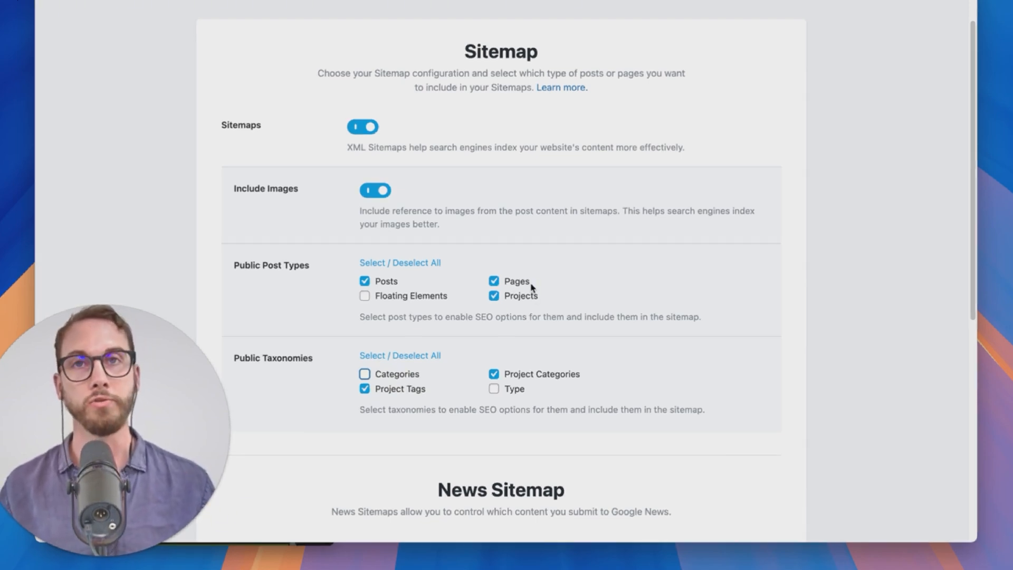
click(495, 297)
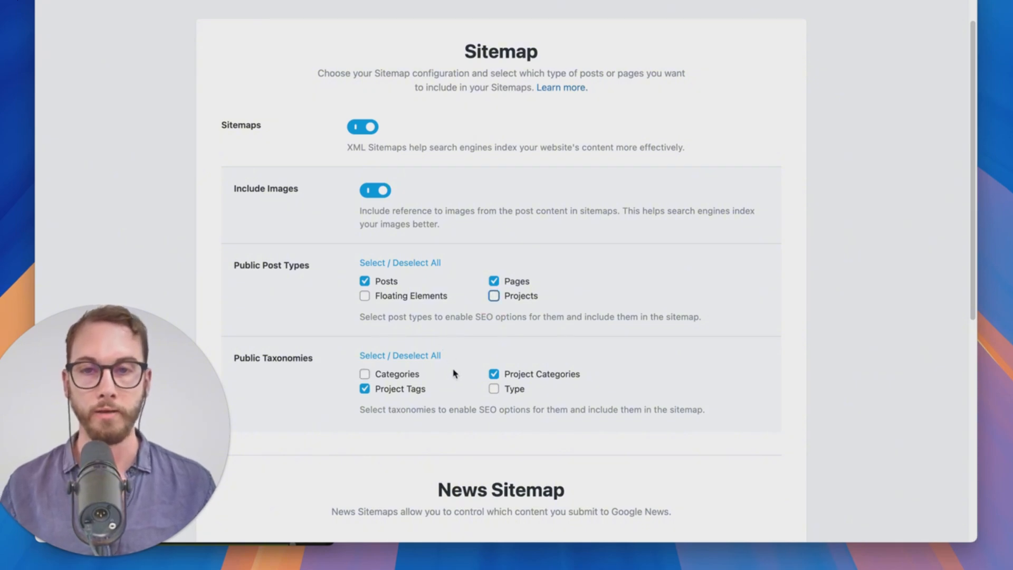
click(494, 374)
click(365, 389)
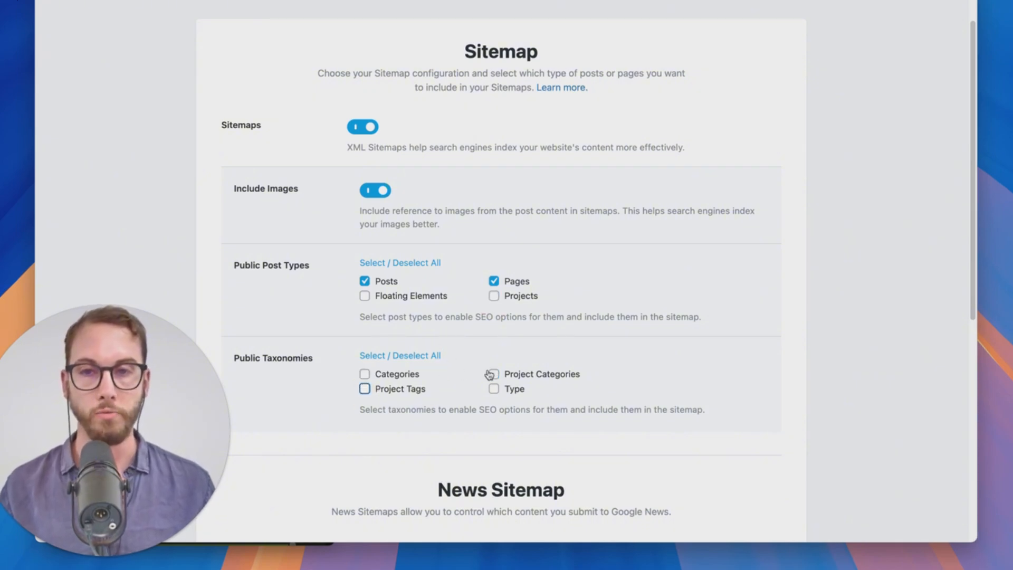
click(326, 306)
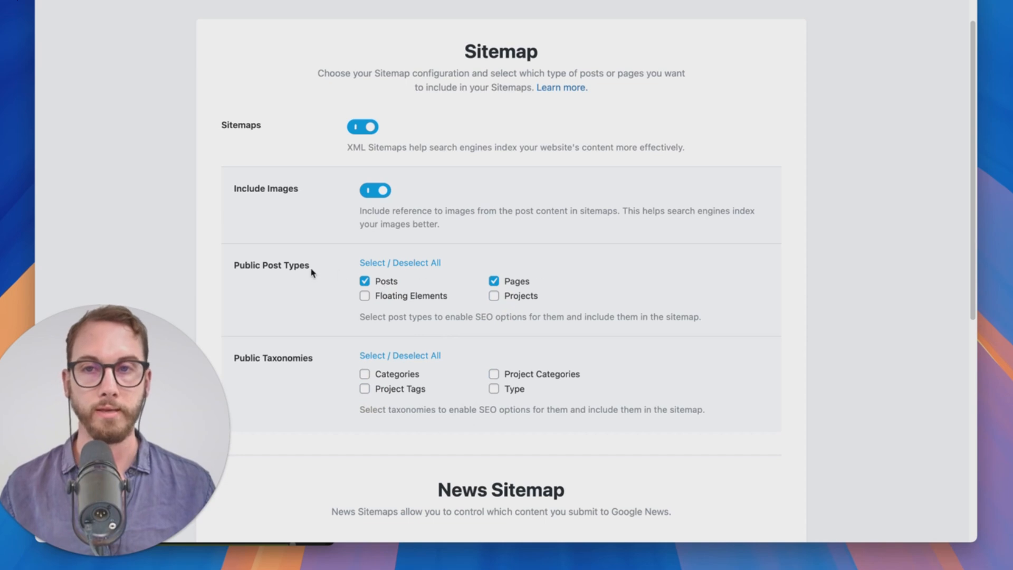
Review the sitemap's Include Images option and the News Sitemap and Video Sitemap options.
scroll(419, 216, down, 1)
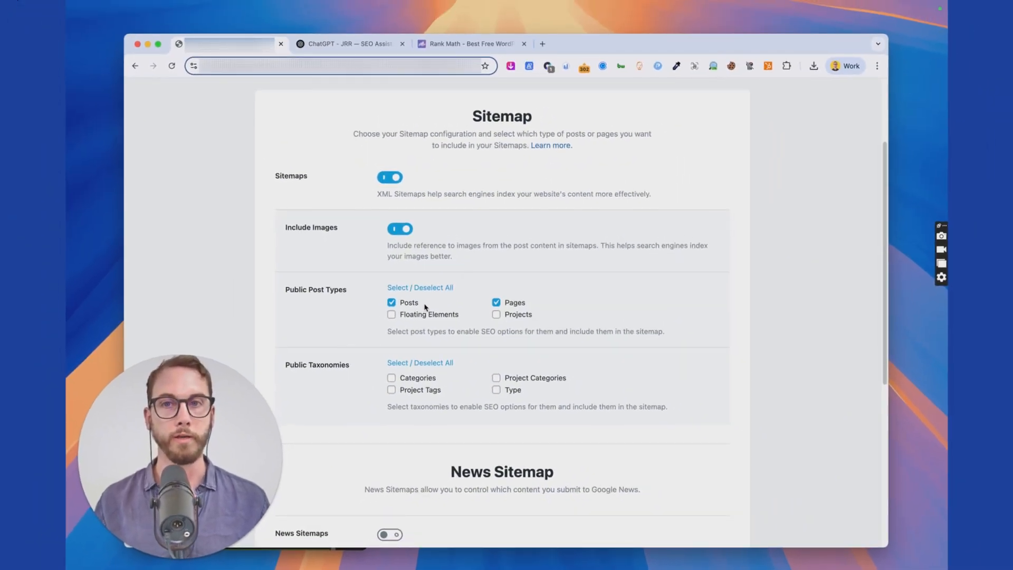
key(ctrl+shift+a)
mouse_move(337, 271)
mouse_down()
mouse_move(371, 250)
mouse_move(384, 256)
mouse_up()
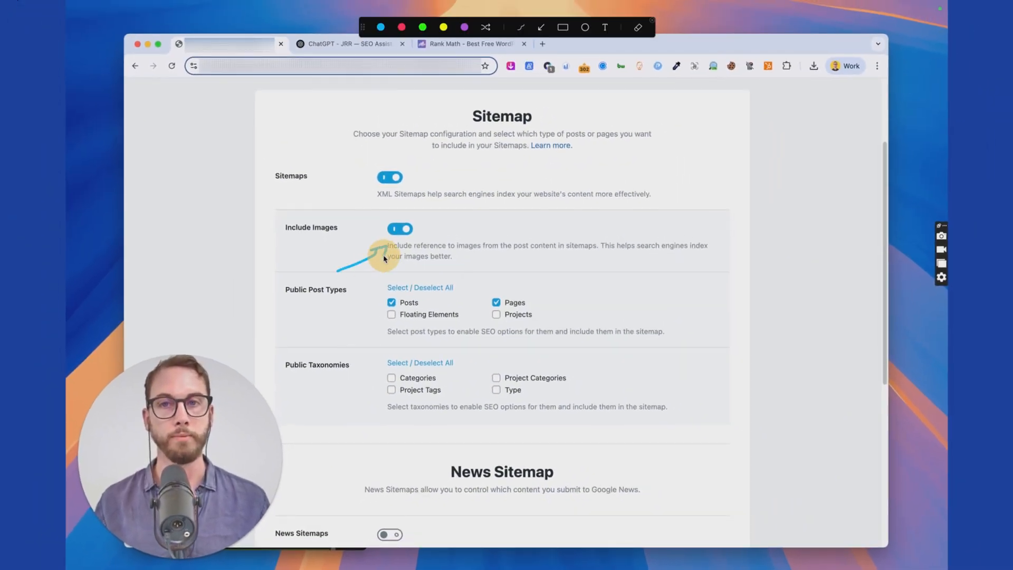
key(ctrl+shift+a)
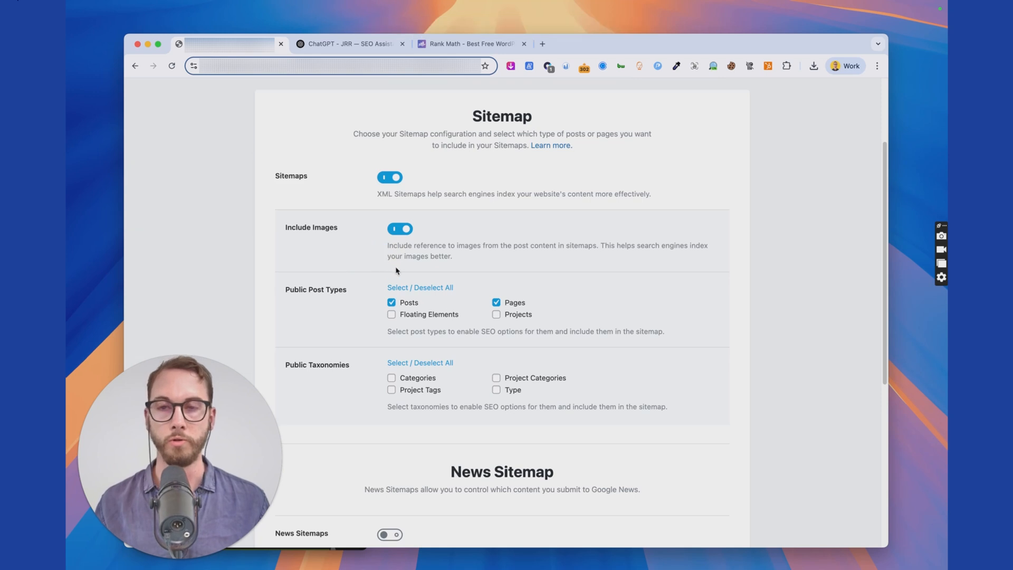
scroll(401, 267, down, 5)
key(ctrl+shift+a)
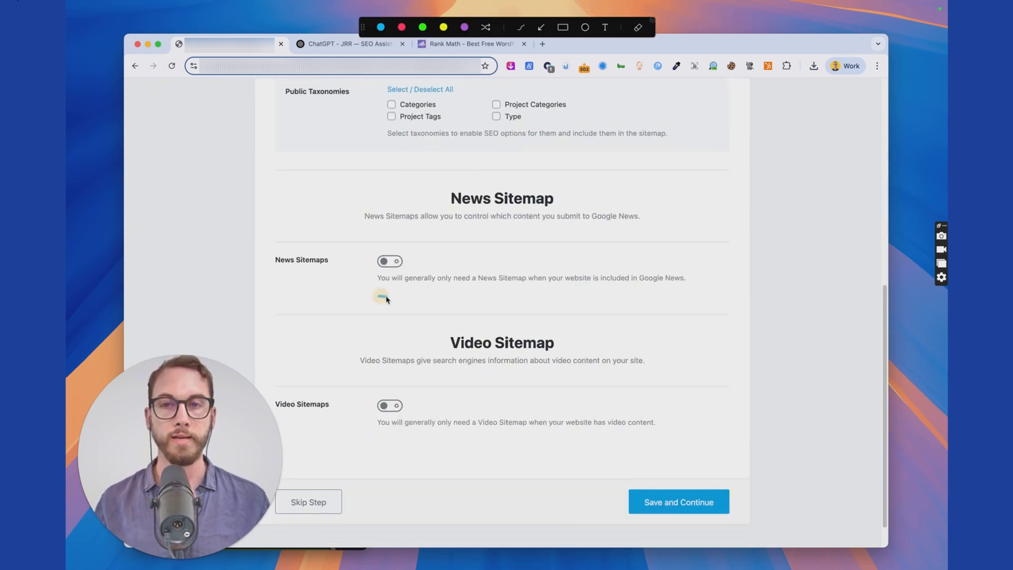
mouse_move(379, 296)
mouse_down()
mouse_move(680, 296)
mouse_move(527, 242)
mouse_move(300, 237)
mouse_up()
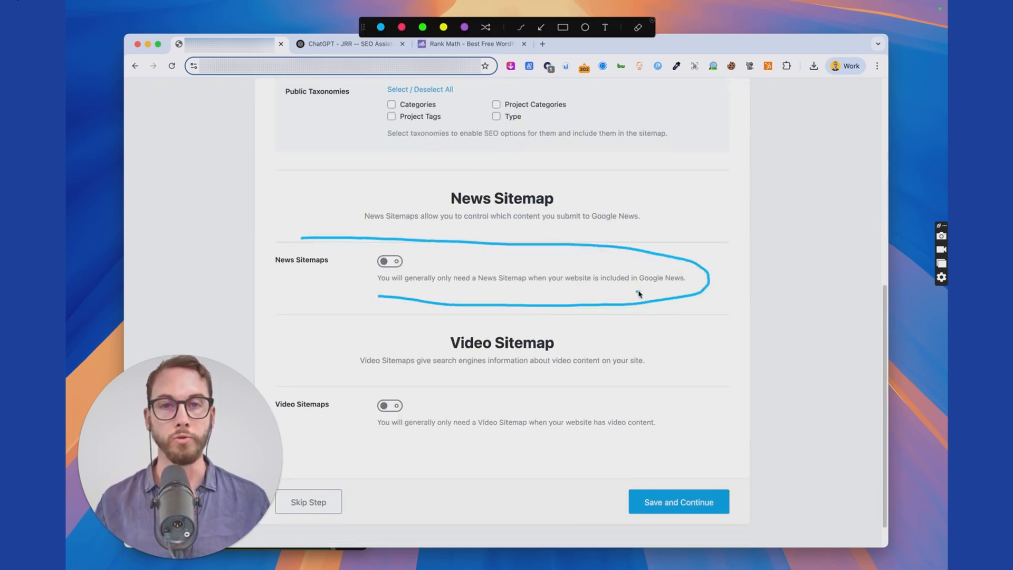
drag(636, 291, 680, 287)
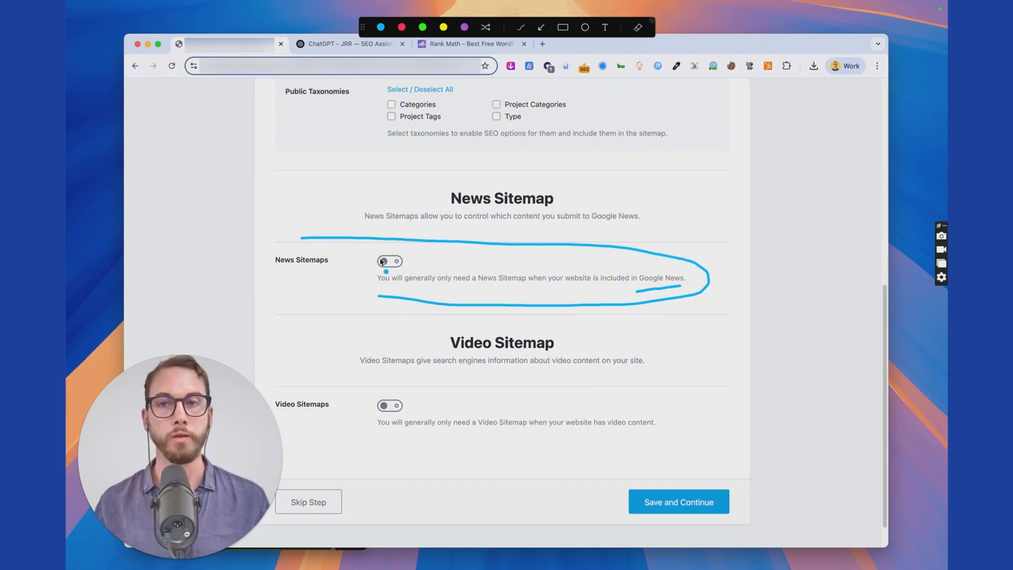
drag(379, 269, 412, 267)
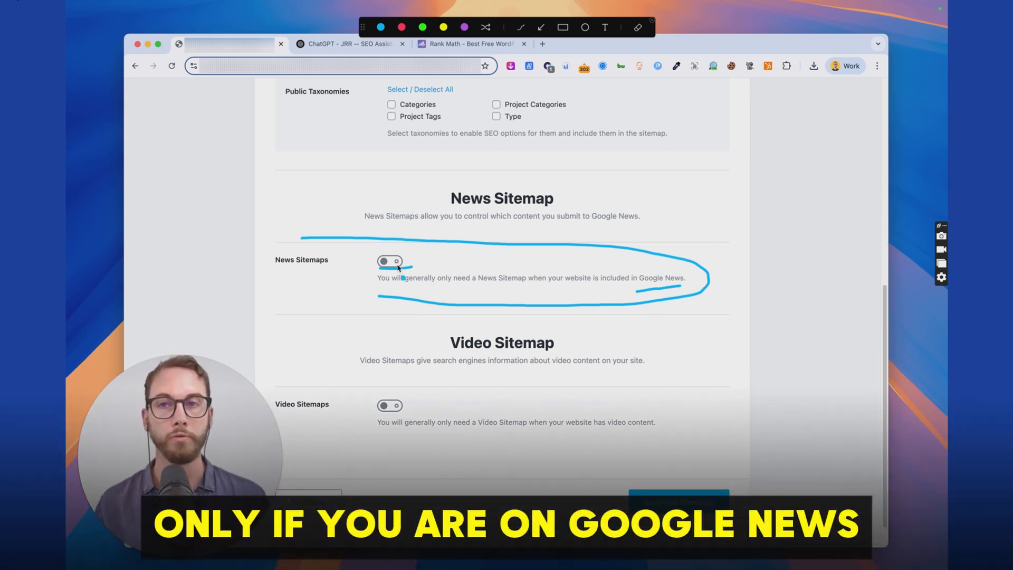
drag(426, 238, 405, 253)
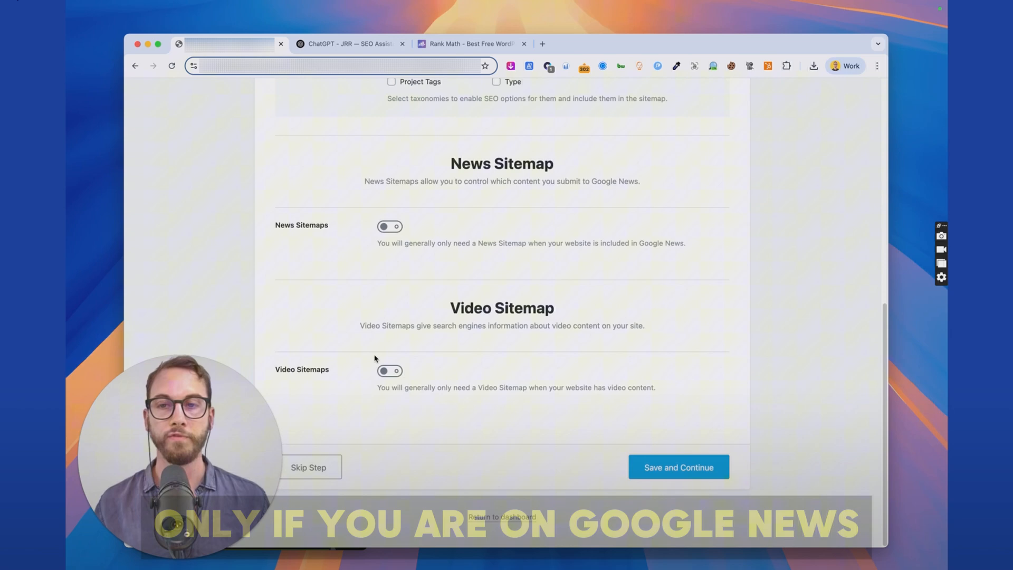
key(ctrl+a)
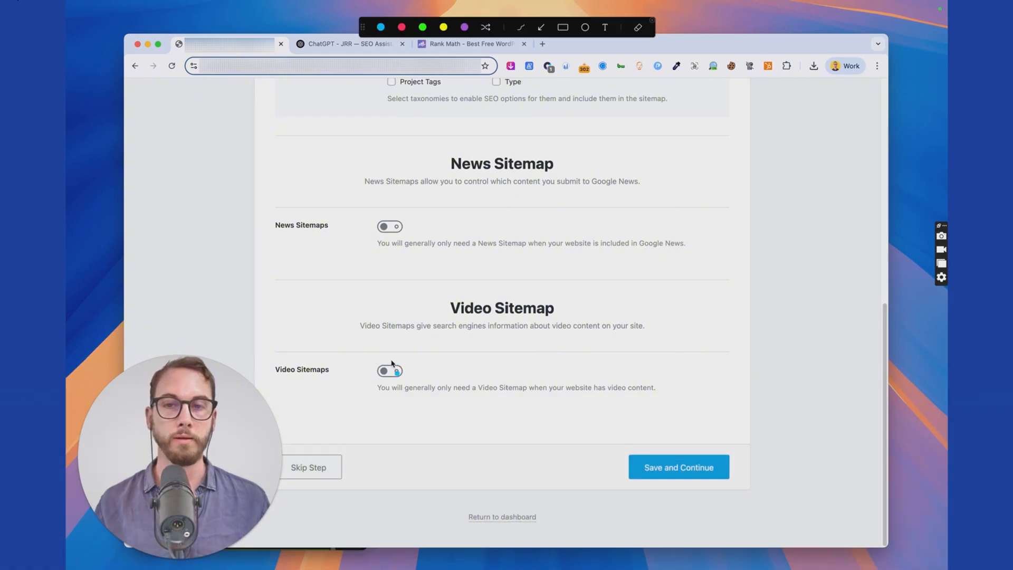
mouse_move(557, 363)
mouse_down()
mouse_move(276, 354)
mouse_move(445, 422)
mouse_move(536, 350)
mouse_move(547, 371)
mouse_up()
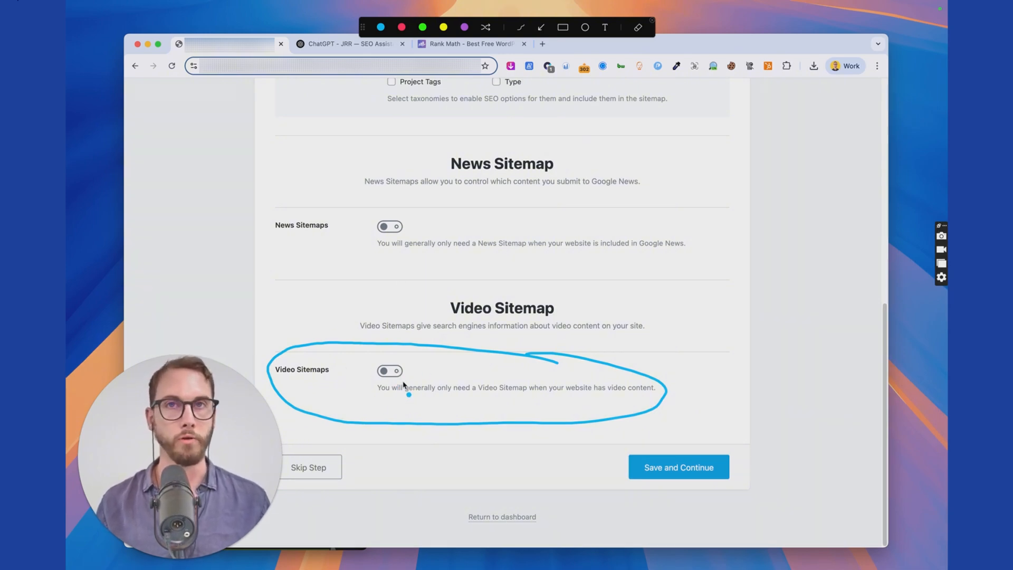
key(Escape)
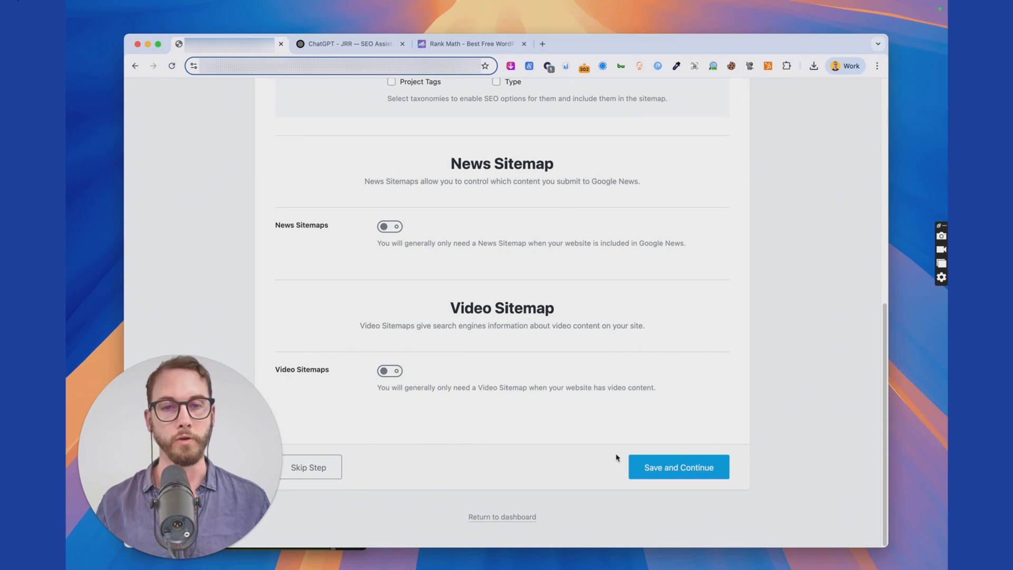
Save the sitemap settings and continue to the Optimization stage.
click(672, 471)
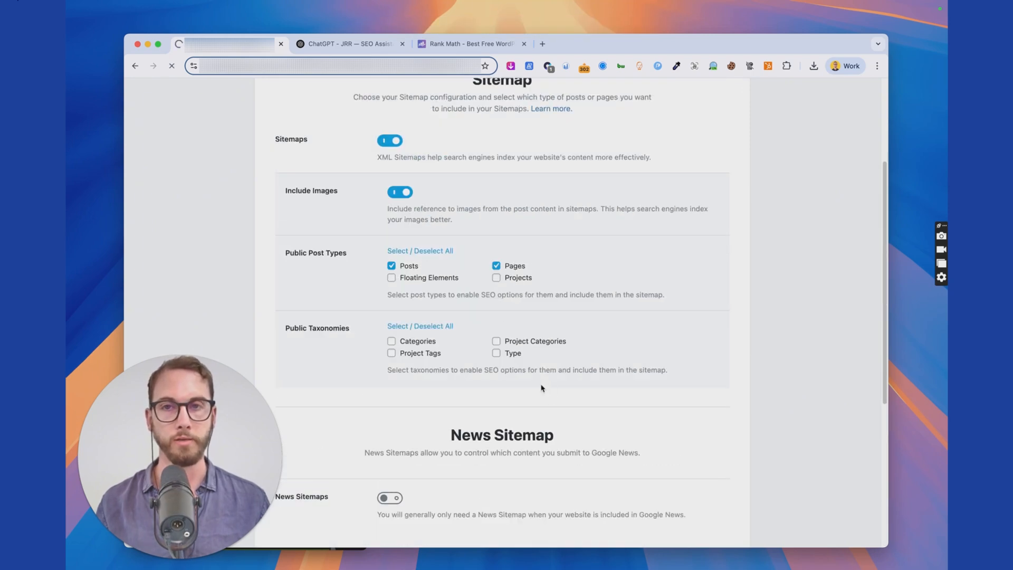
Review the Noindex Empty Category and Tag Archives, Nofollow External Links and Open External Links in New Tab/Window options under SEO Tweaks.
scroll(543, 222, down, 2)
key(ctrl+shift+a)
mouse_move(366, 287)
mouse_down()
mouse_move(569, 290)
mouse_move(590, 230)
mouse_move(280, 226)
mouse_move(340, 285)
mouse_move(388, 287)
mouse_up()
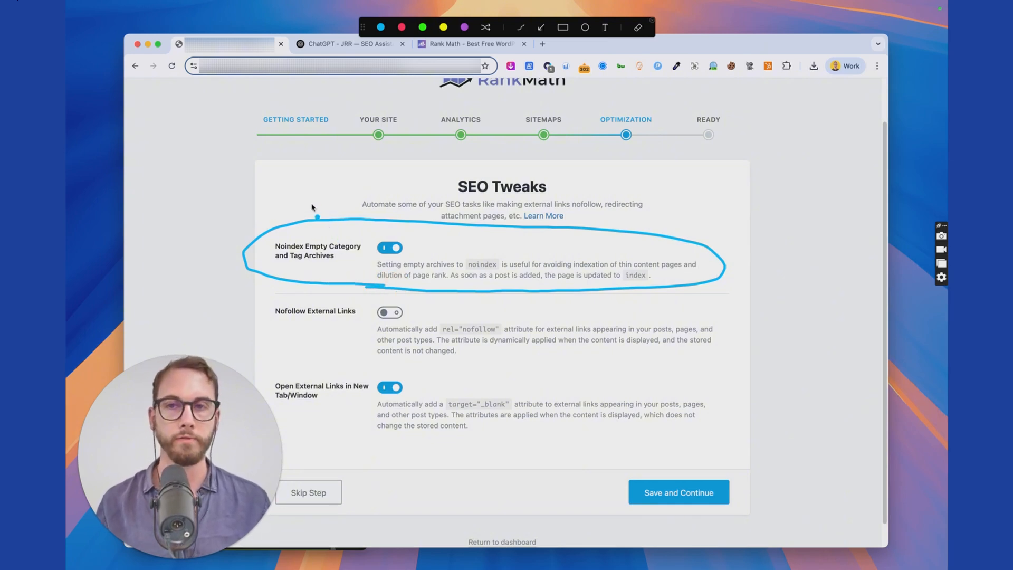
mouse_move(258, 161)
mouse_down()
mouse_move(289, 201)
mouse_move(285, 217)
mouse_move(311, 226)
mouse_up()
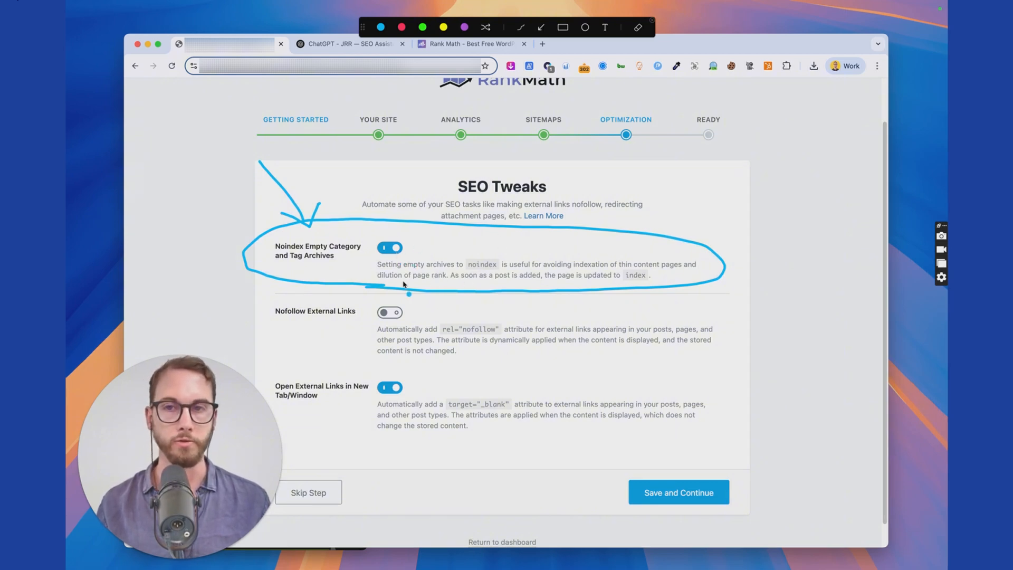
mouse_move(409, 304)
mouse_down()
mouse_move(253, 350)
mouse_move(316, 314)
mouse_up()
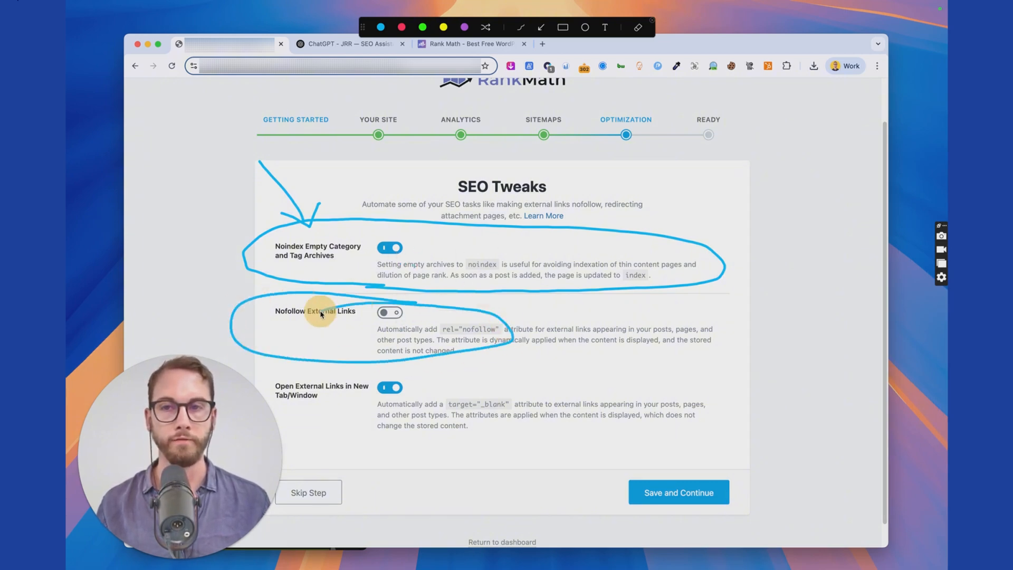
key(Escape)
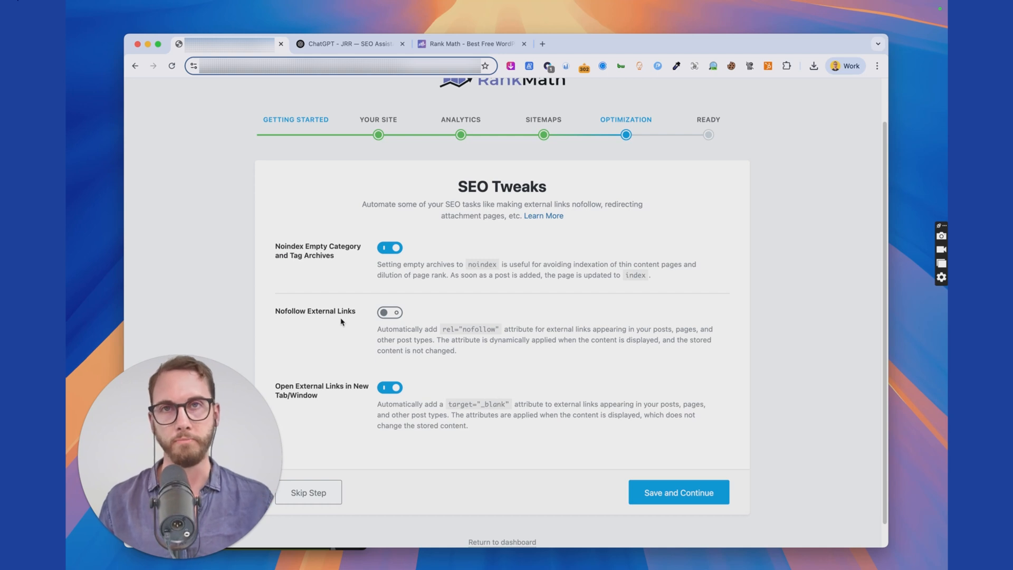
key(ctrl+a)
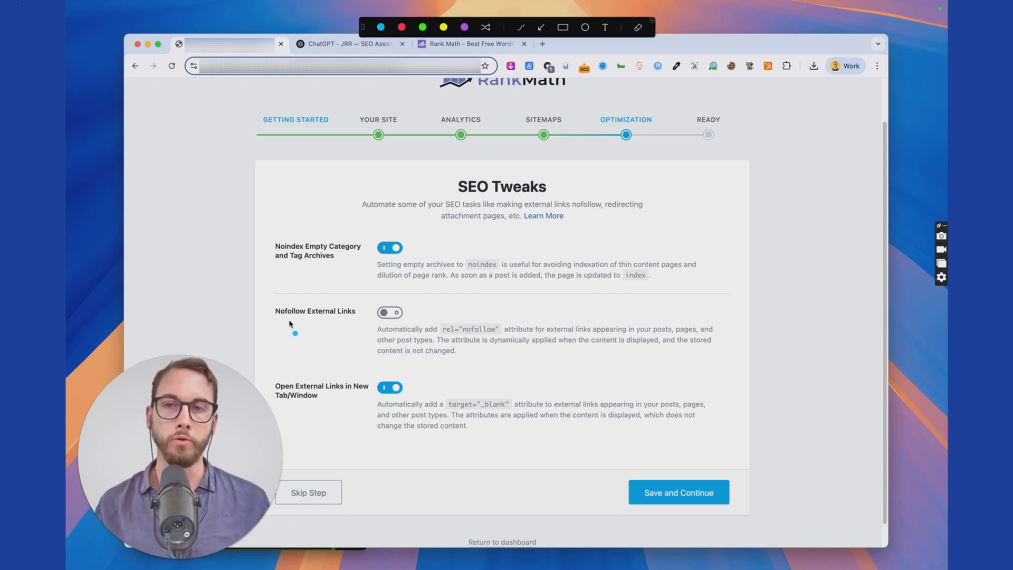
drag(283, 320, 346, 320)
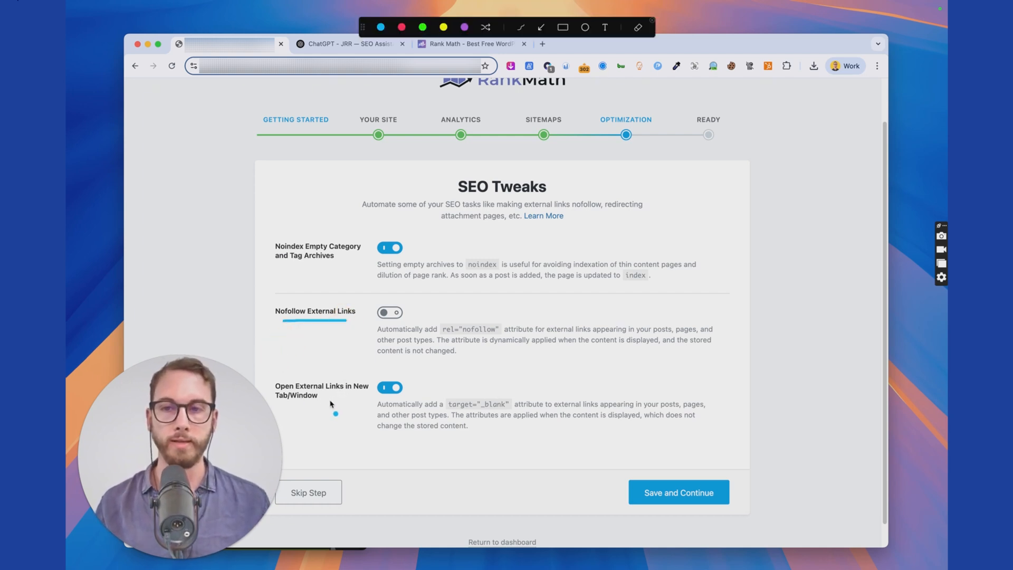
mouse_move(520, 385)
mouse_down()
mouse_move(421, 375)
mouse_move(472, 454)
mouse_move(529, 388)
mouse_up()
key(Escape)
Save the SEO Tweaks and continue from the Ready stage to the advanced options setup.
scroll(501, 427, down, 1)
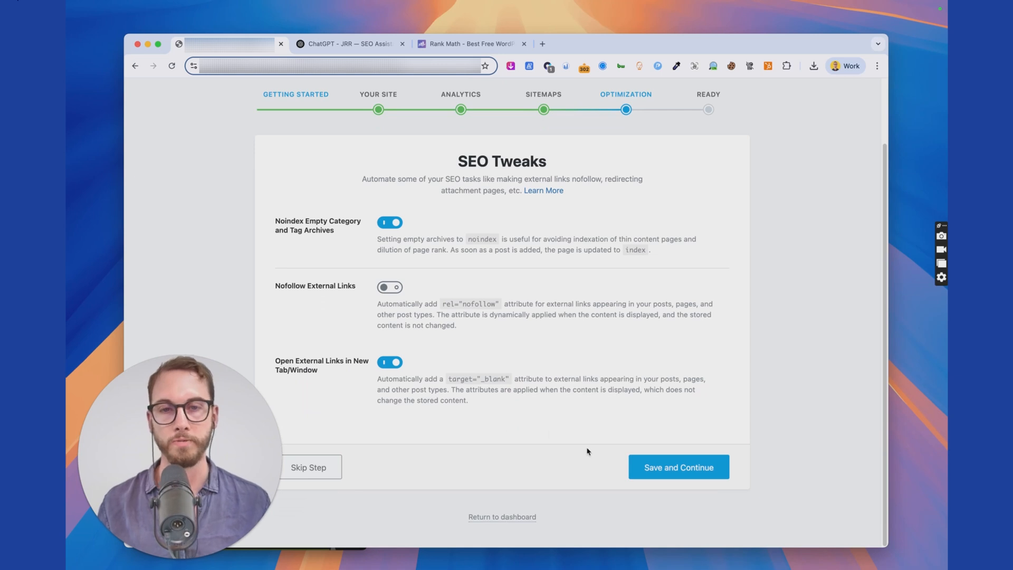
click(662, 472)
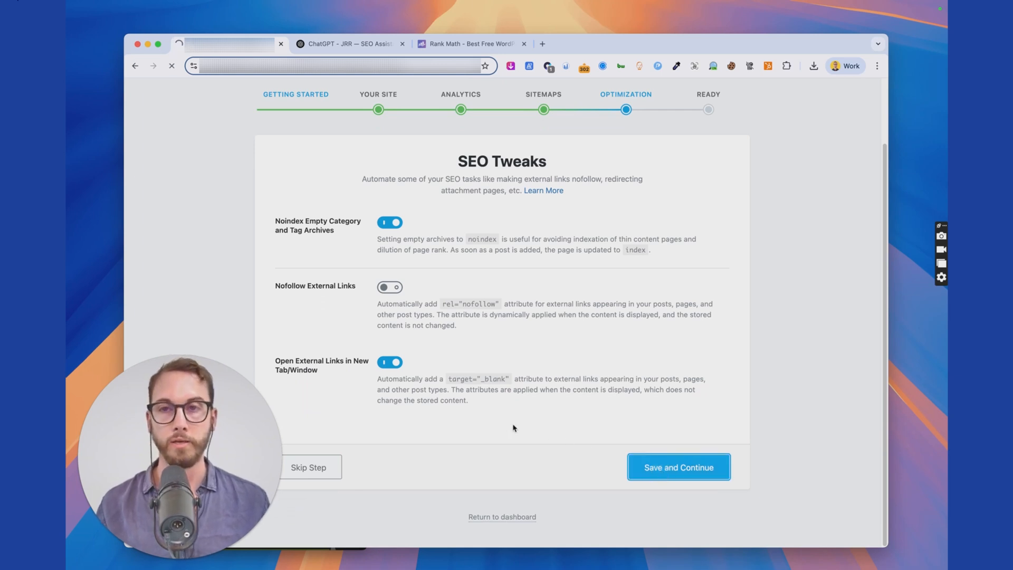
scroll(480, 378, down, 1)
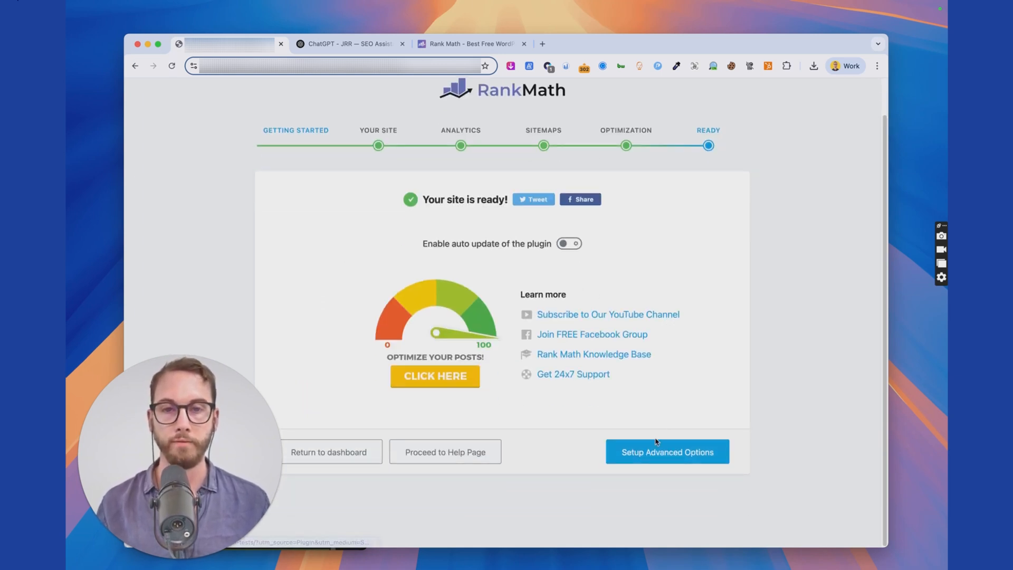
click(636, 460)
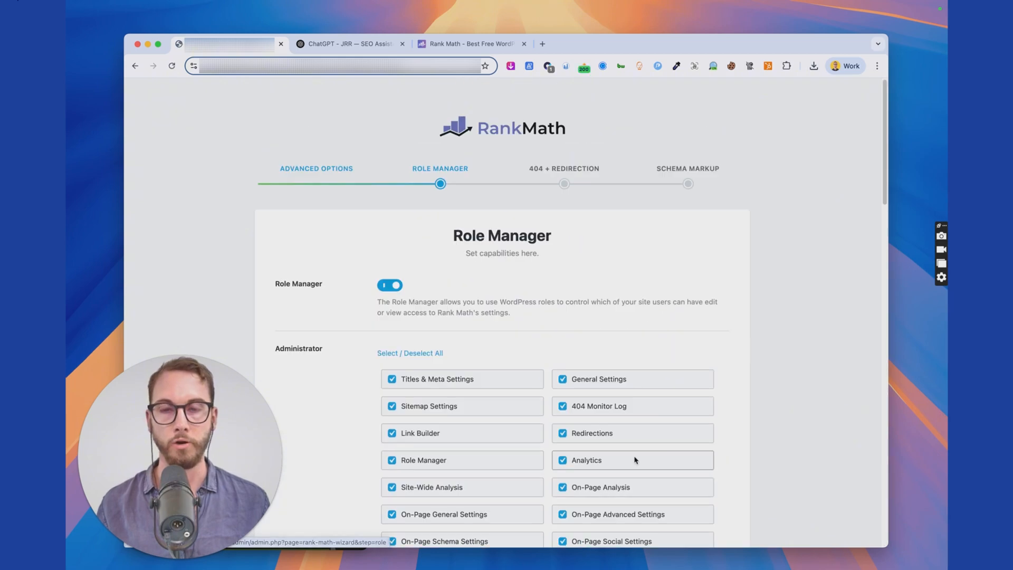
Turn off the Role Manager after checking its role capabilities, and save that stage.
scroll(435, 331, down, 2)
click(391, 217)
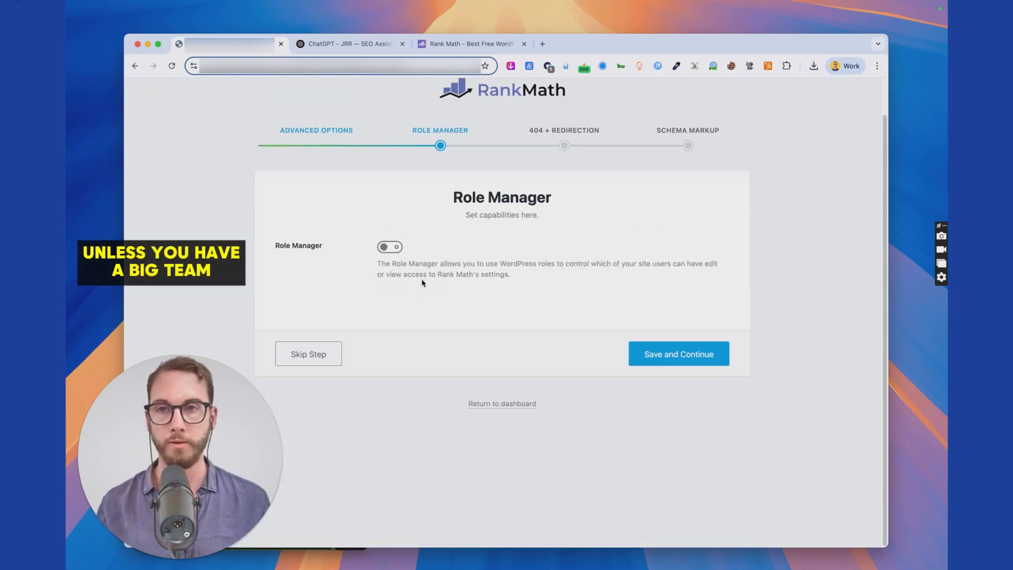
click(390, 247)
scroll(427, 272, down, 4)
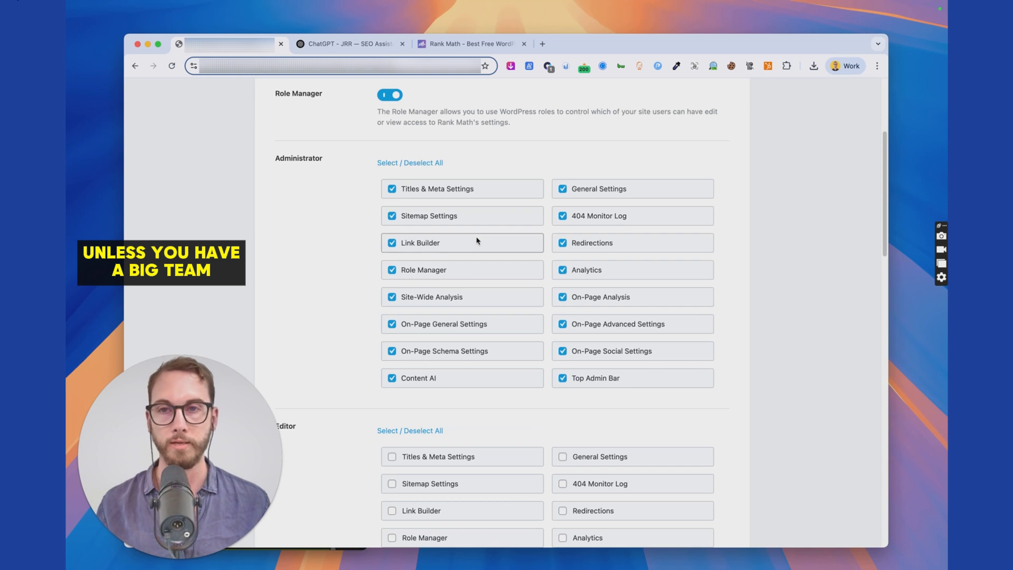
scroll(476, 240, up, 1)
click(390, 108)
click(654, 364)
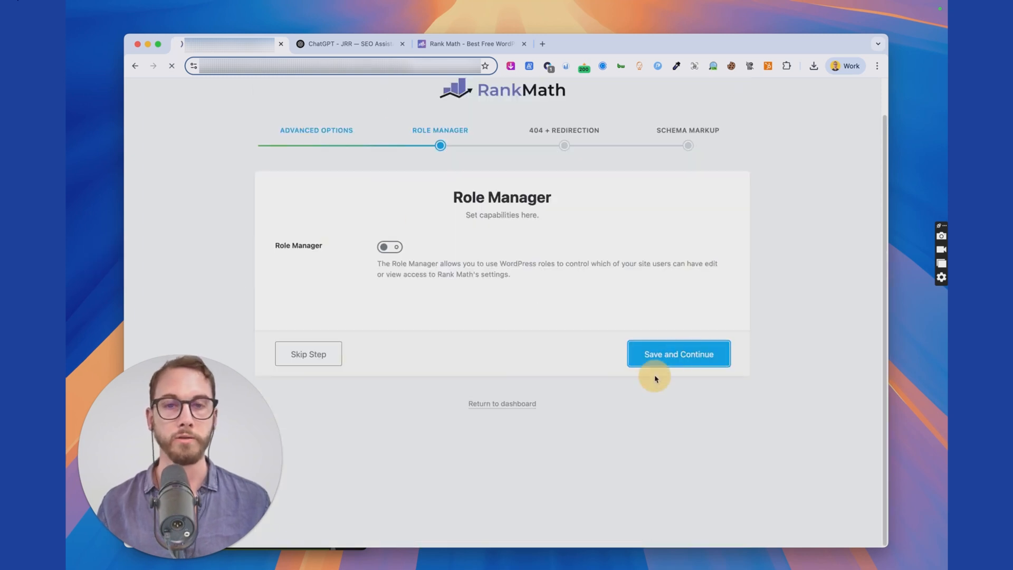
Review the 404 Monitor and Redirections options and save the stage with both enabled.
key(ctrl+a)
mouse_move(416, 253)
mouse_down()
mouse_move(362, 250)
mouse_move(398, 243)
mouse_up()
mouse_move(406, 384)
mouse_down()
mouse_move(385, 443)
mouse_move(411, 407)
mouse_move(400, 408)
mouse_up()
mouse_move(299, 379)
mouse_down()
mouse_move(291, 297)
mouse_move(317, 299)
mouse_up()
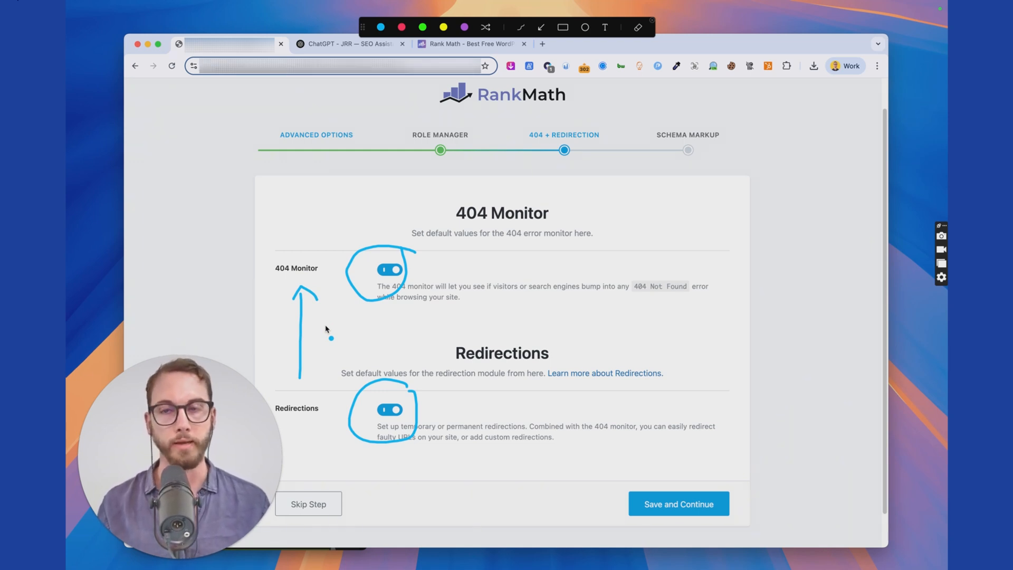
drag(272, 279, 328, 278)
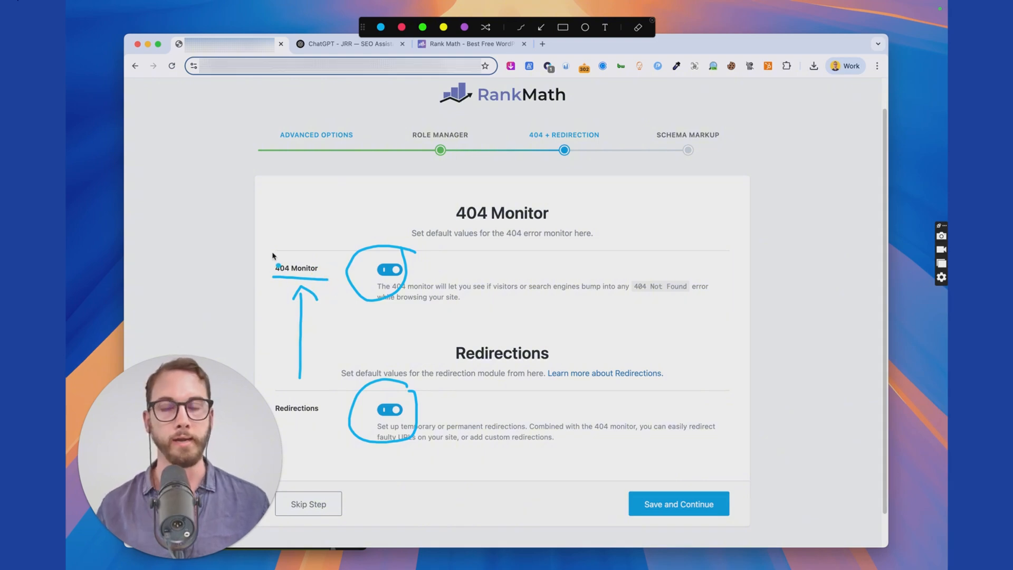
mouse_move(337, 369)
mouse_down()
mouse_move(321, 404)
mouse_move(348, 398)
mouse_up()
key(Escape)
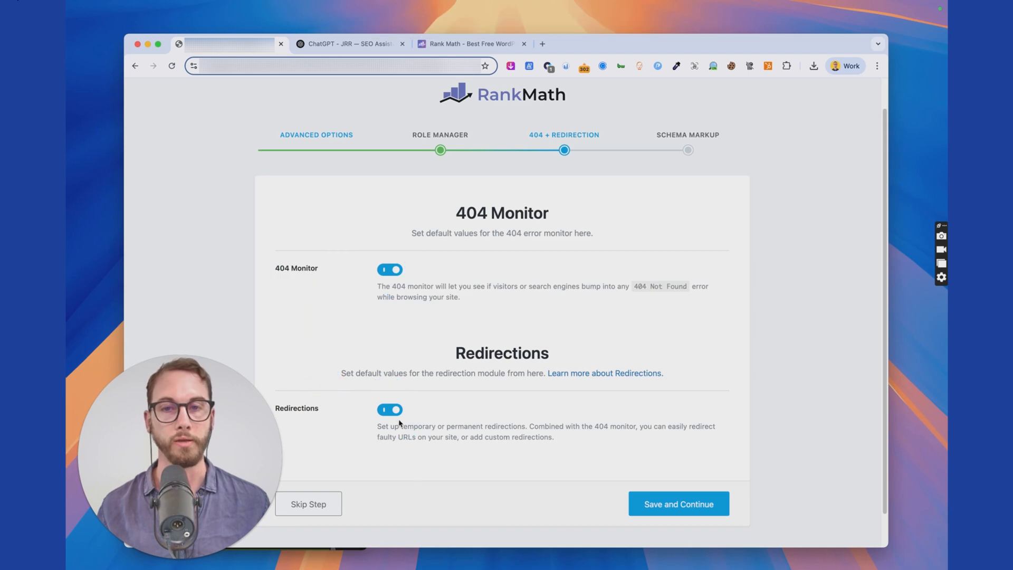
key(ctrl+a)
mouse_move(385, 489)
mouse_down()
mouse_move(326, 409)
mouse_move(340, 413)
mouse_up()
key(Escape)
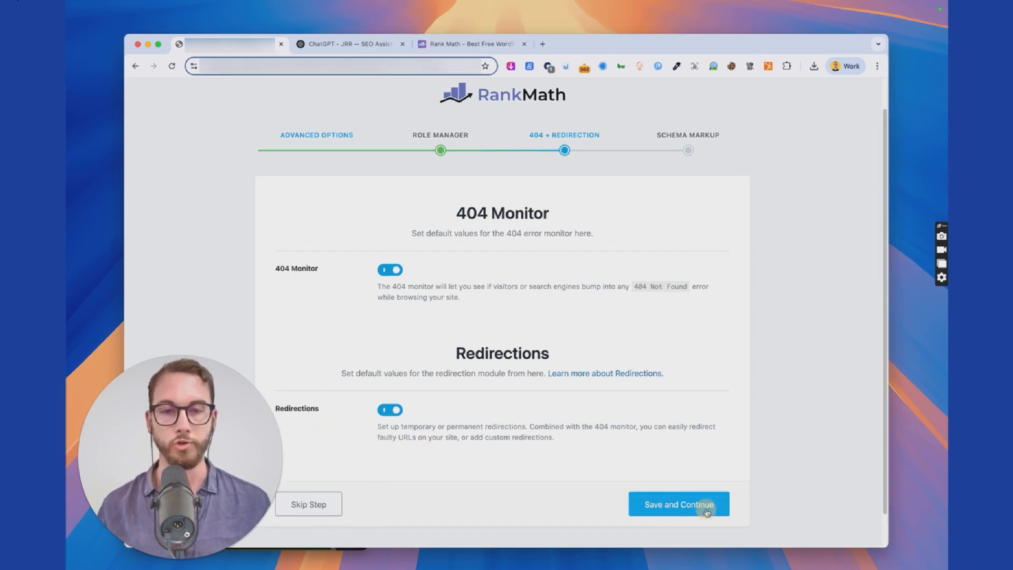
click(659, 503)
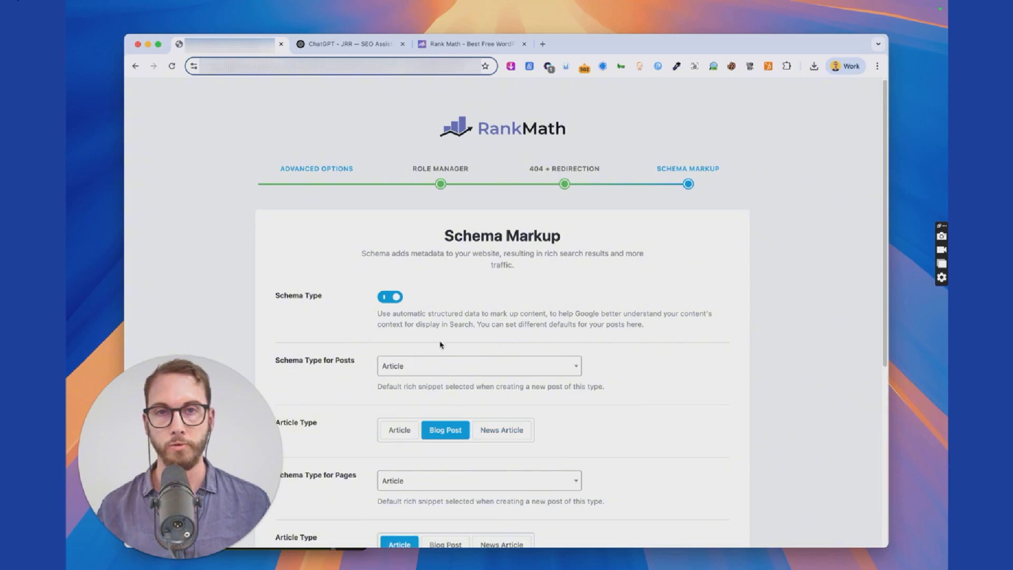
Browse the schema types offered for posts, including Product, Recipe, Restaurant and Service.
scroll(431, 327, down, 2)
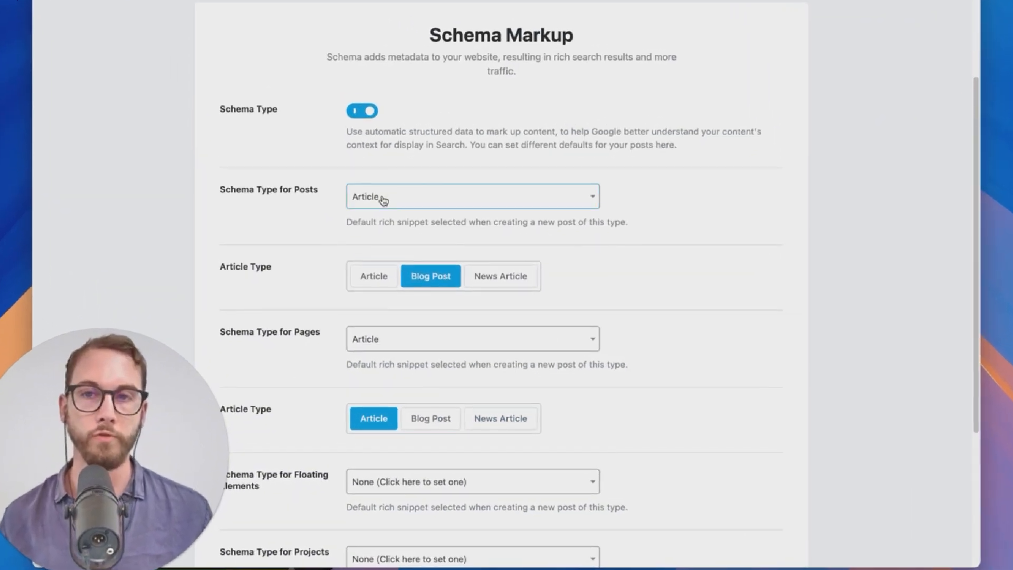
click(384, 199)
scroll(395, 296, down, 6)
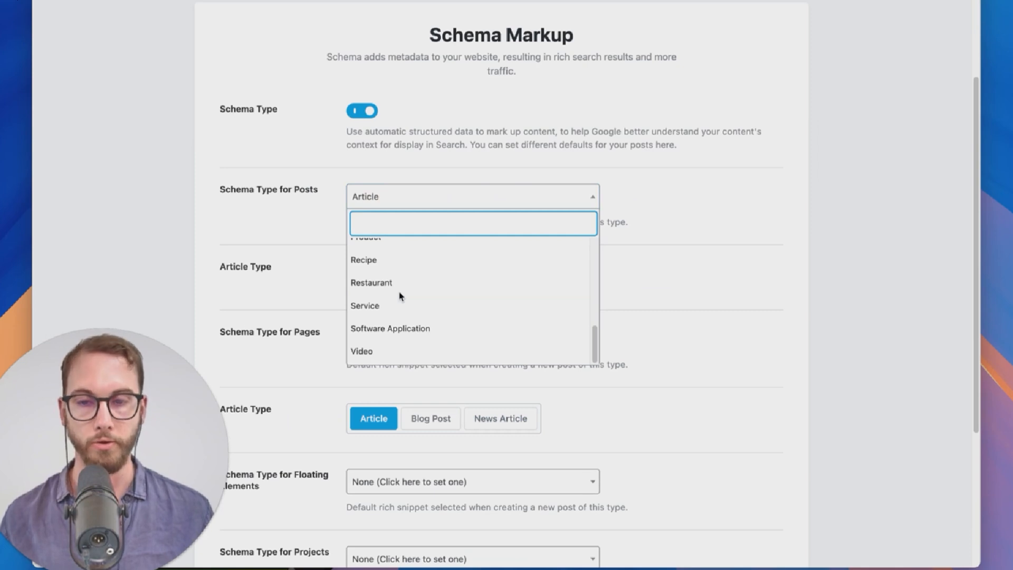
scroll(404, 300, up, 2)
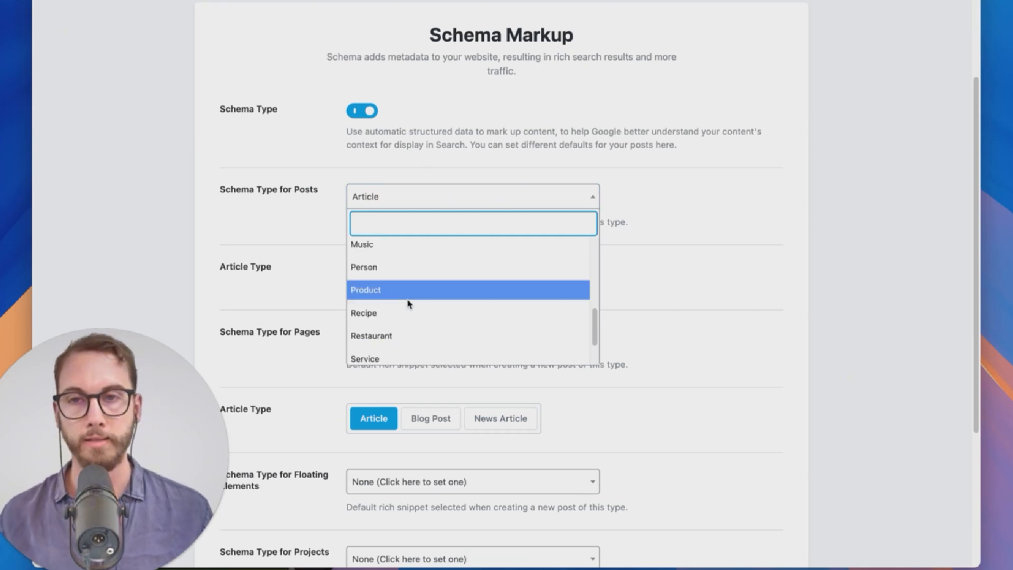
scroll(406, 301, down, 2)
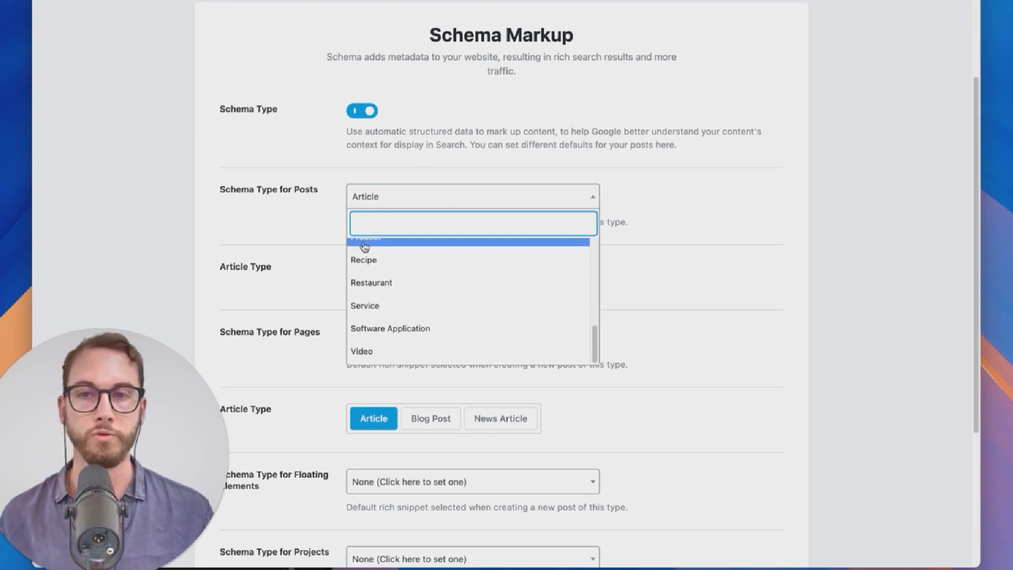
mouse_move(352, 270)
mouse_down()
mouse_move(374, 276)
mouse_move(400, 262)
mouse_move(364, 231)
mouse_move(363, 216)
mouse_move(432, 261)
mouse_move(442, 246)
mouse_up()
click(407, 316)
key(Escape)
Try News Article as the article type for posts, and settle on Blog Post.
mouse_move(384, 211)
mouse_down()
mouse_move(385, 197)
mouse_move(396, 199)
mouse_up()
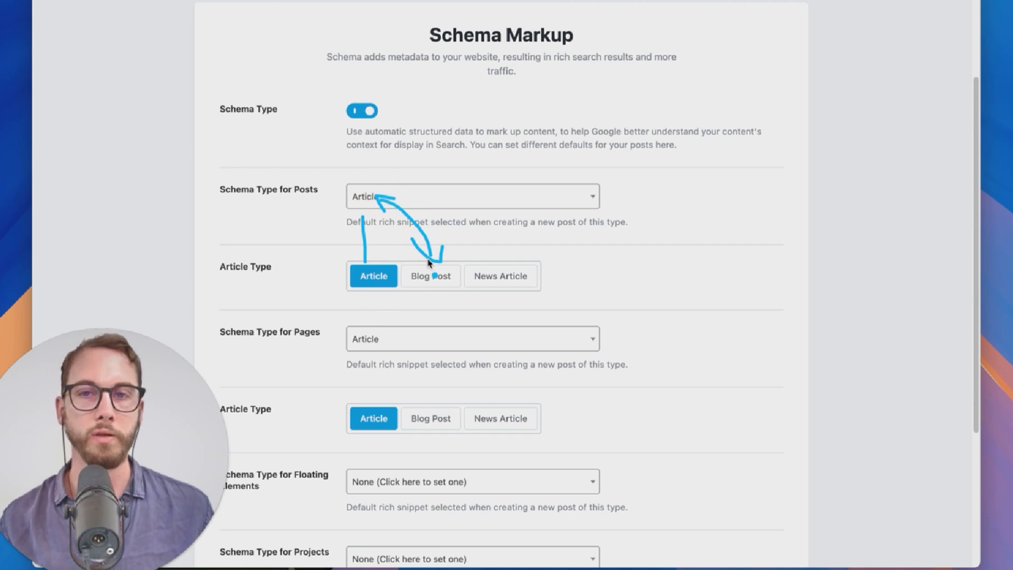
key(Escape)
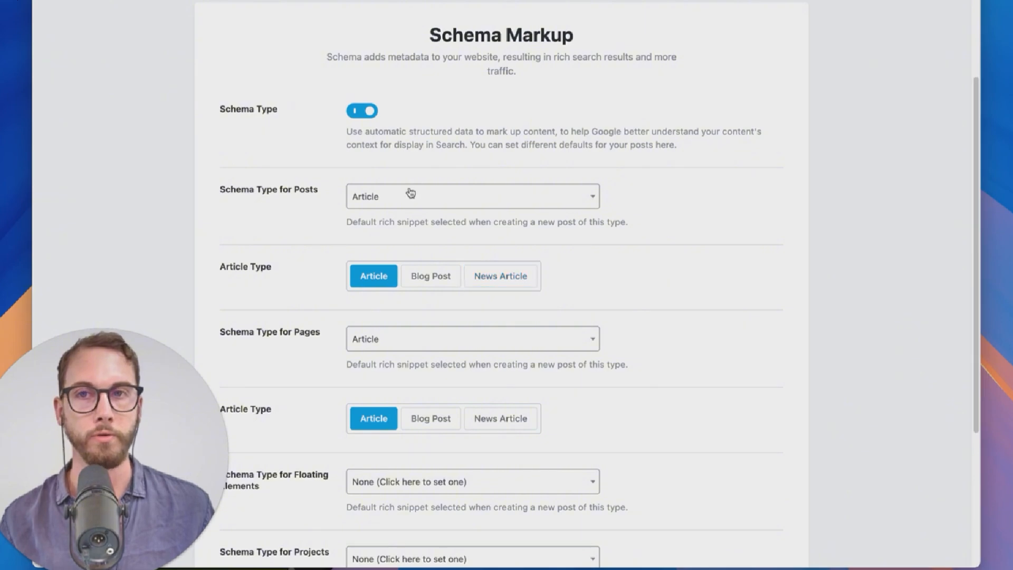
click(491, 281)
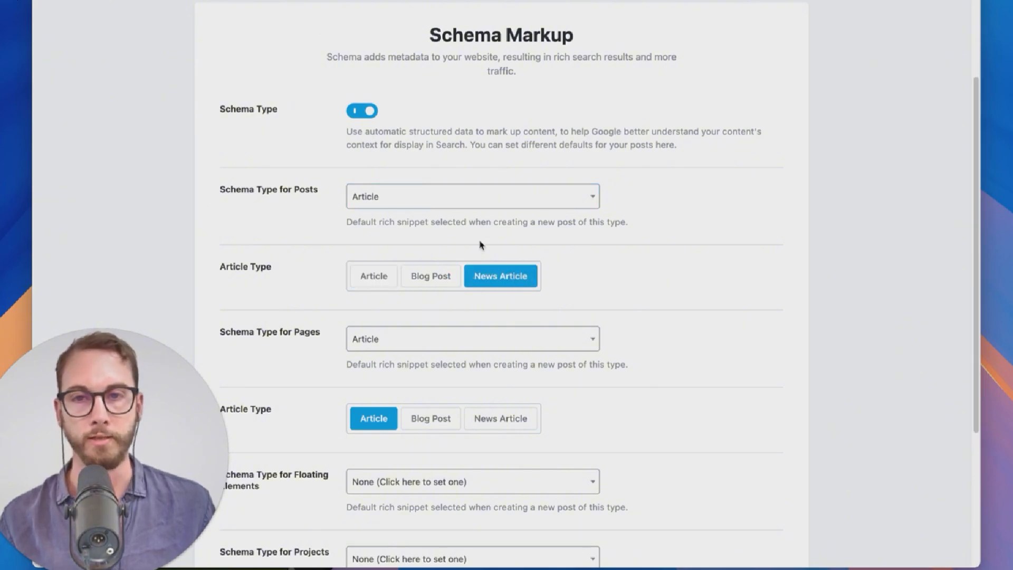
click(434, 282)
Set the default schema type for pages to Service.
scroll(428, 292, down, 5)
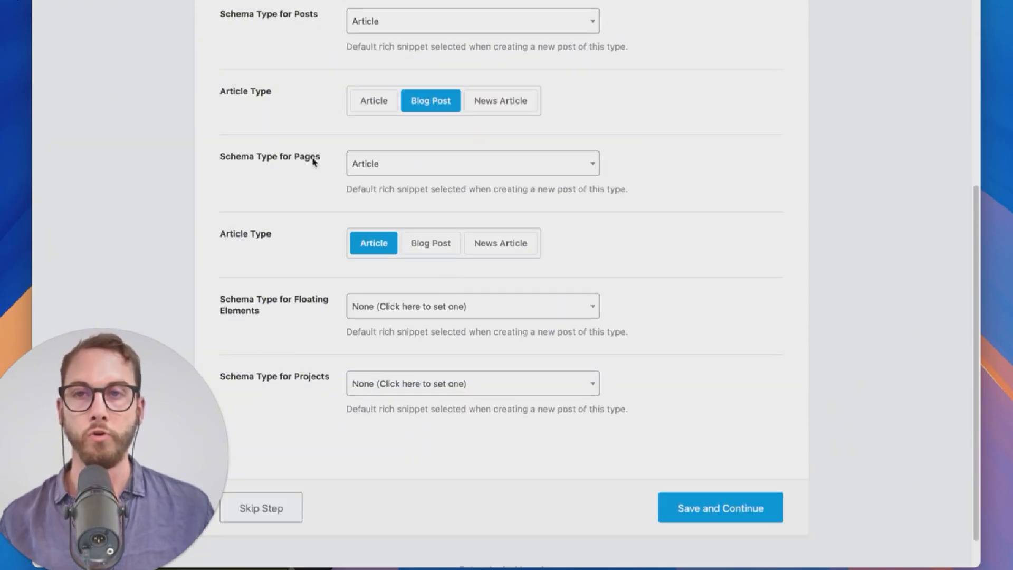
drag(283, 171, 327, 169)
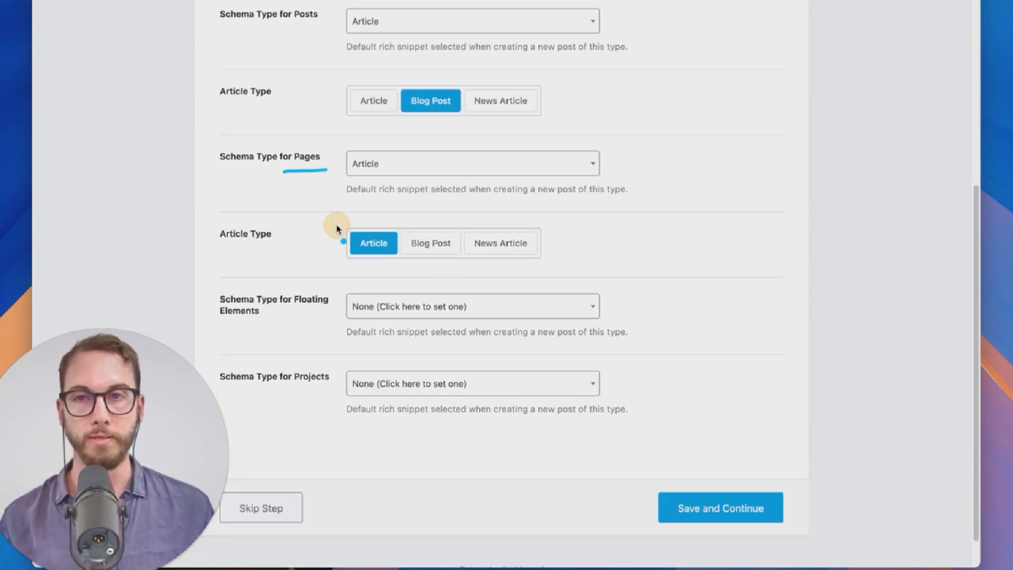
click(422, 164)
scroll(431, 232, down, 10)
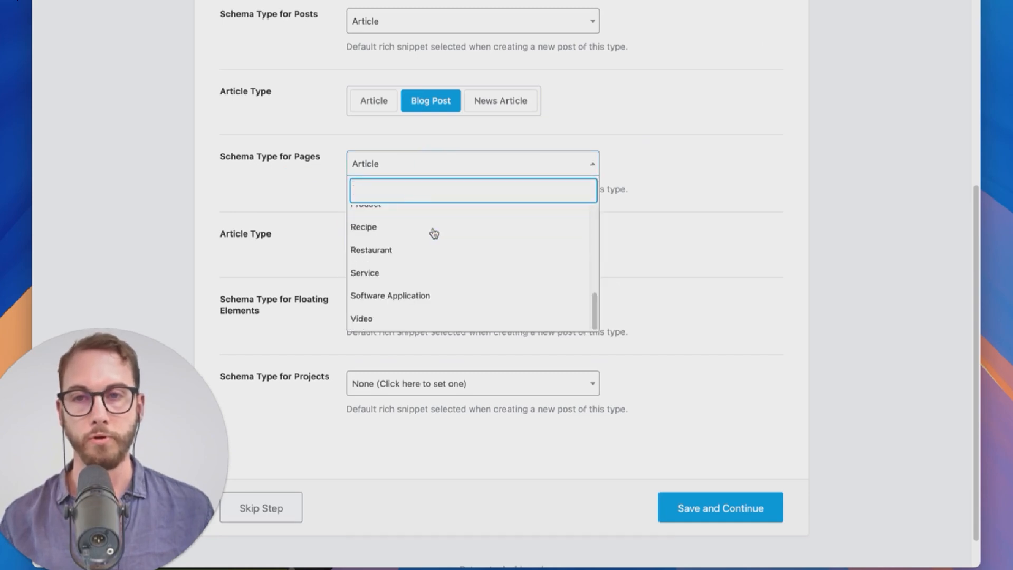
click(434, 280)
Switch the schema type for pages to Product and back to Service.
click(428, 189)
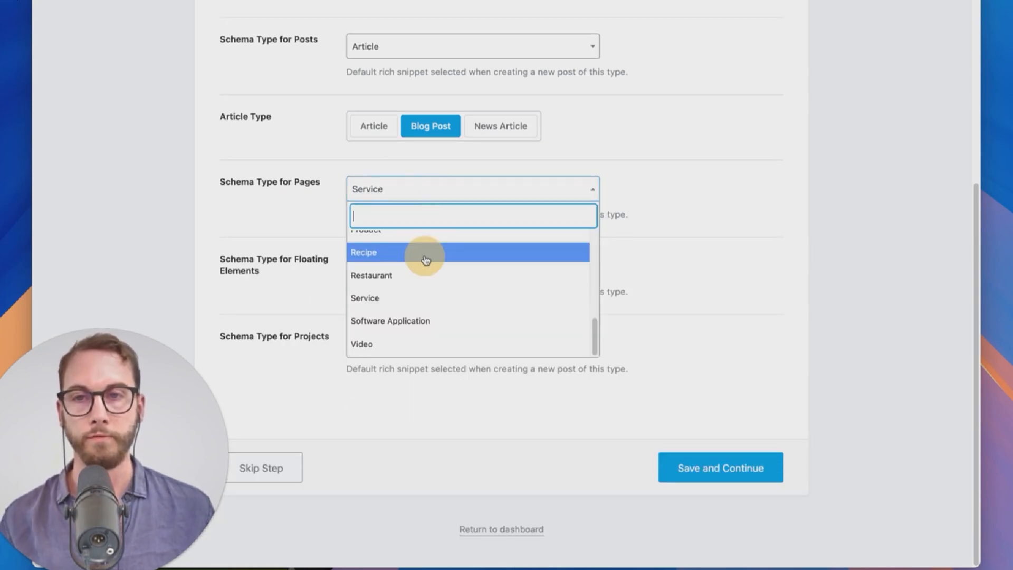
scroll(438, 274, up, 1)
scroll(438, 283, up, 1)
click(420, 283)
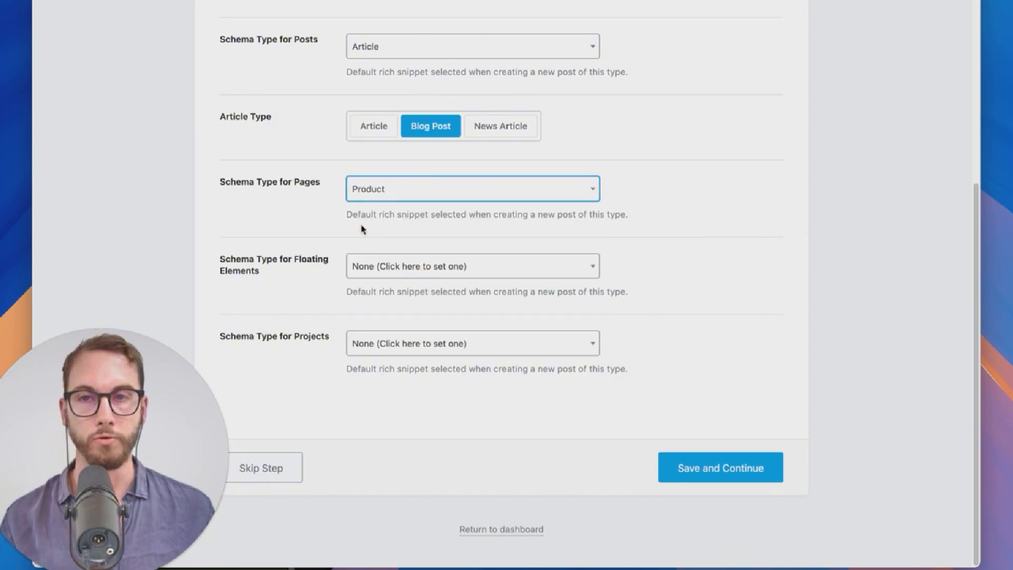
click(441, 199)
scroll(410, 303, up, 10)
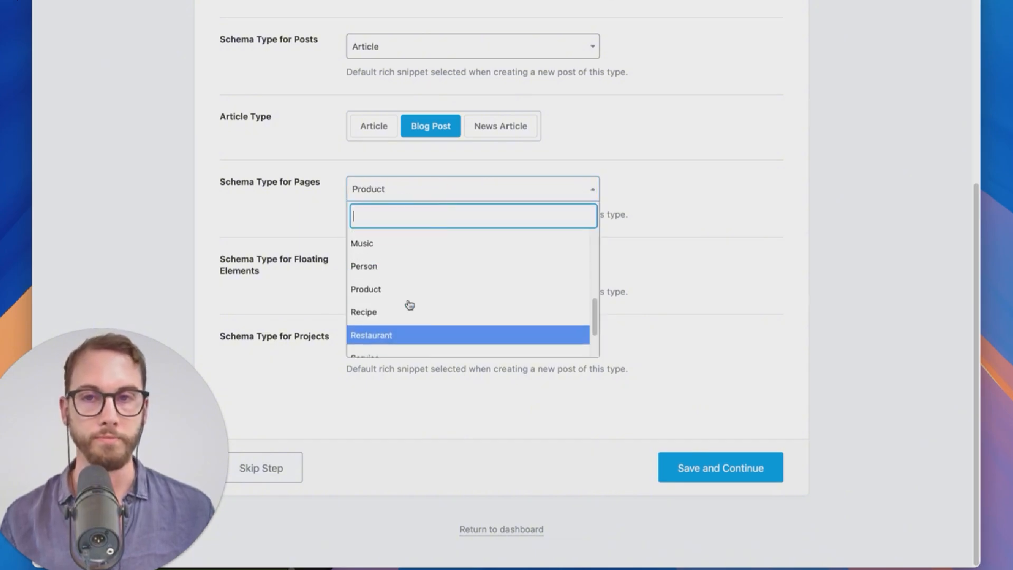
scroll(421, 280, down, 6)
scroll(420, 279, down, 3)
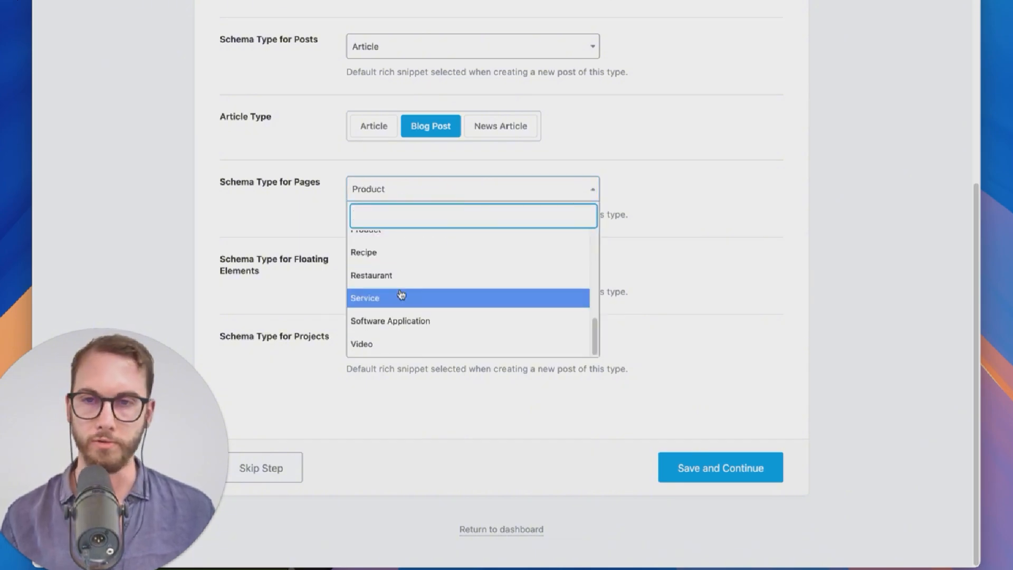
click(398, 293)
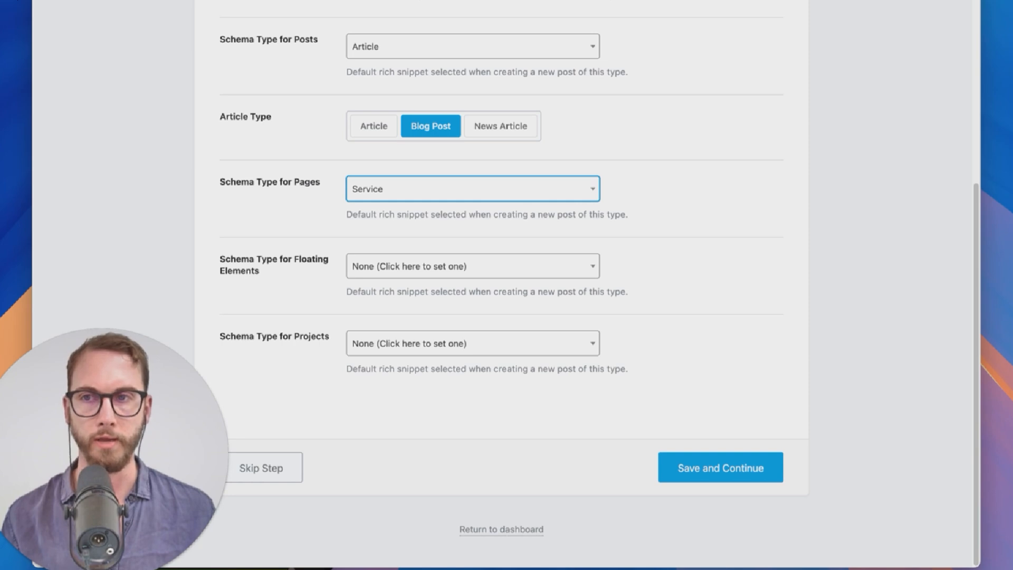
Leave the schema types for Floating Elements and Projects at None and save the Schema Markup stage.
drag(280, 276, 330, 268)
drag(290, 356, 318, 349)
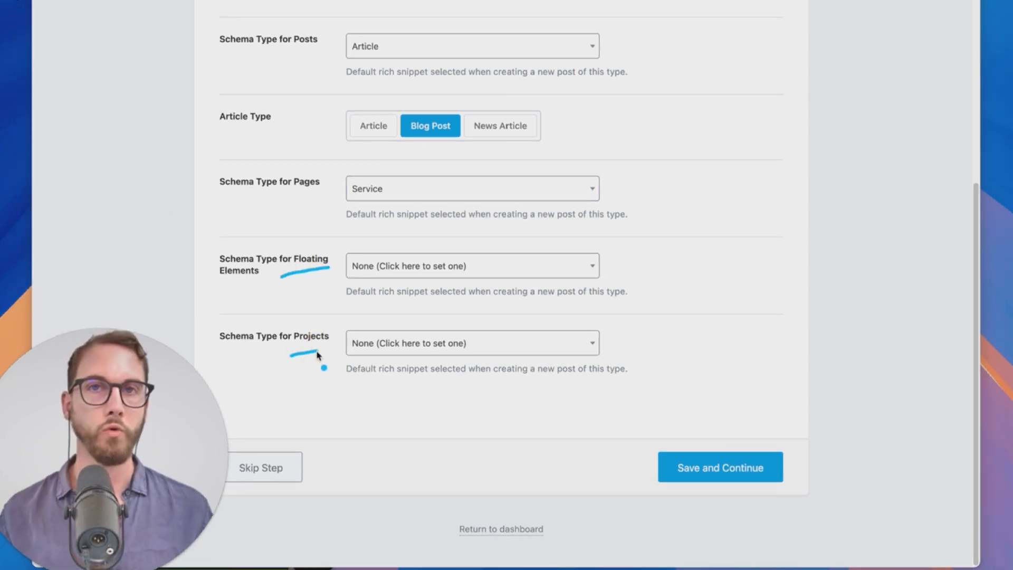
click(737, 476)
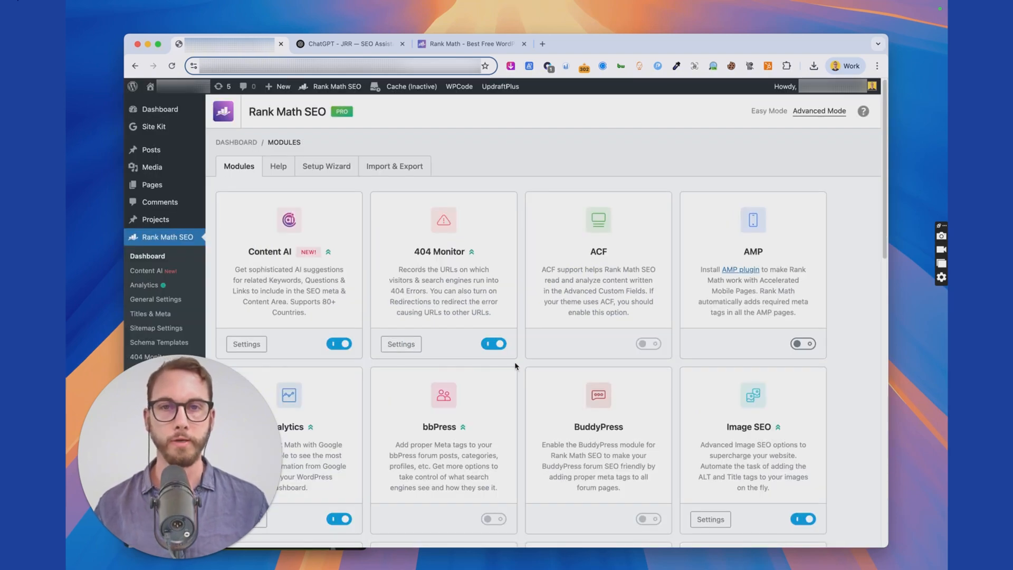
Turn off the Analytics and Content AI modules in the Rank Math module list.
scroll(501, 342, down, 1)
scroll(495, 346, down, 5)
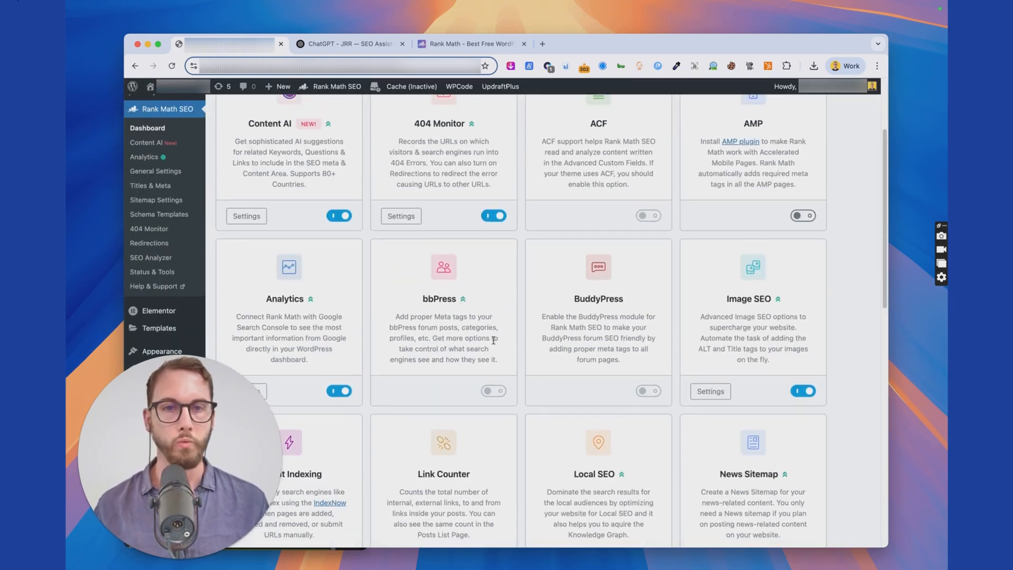
scroll(644, 329, up, 4)
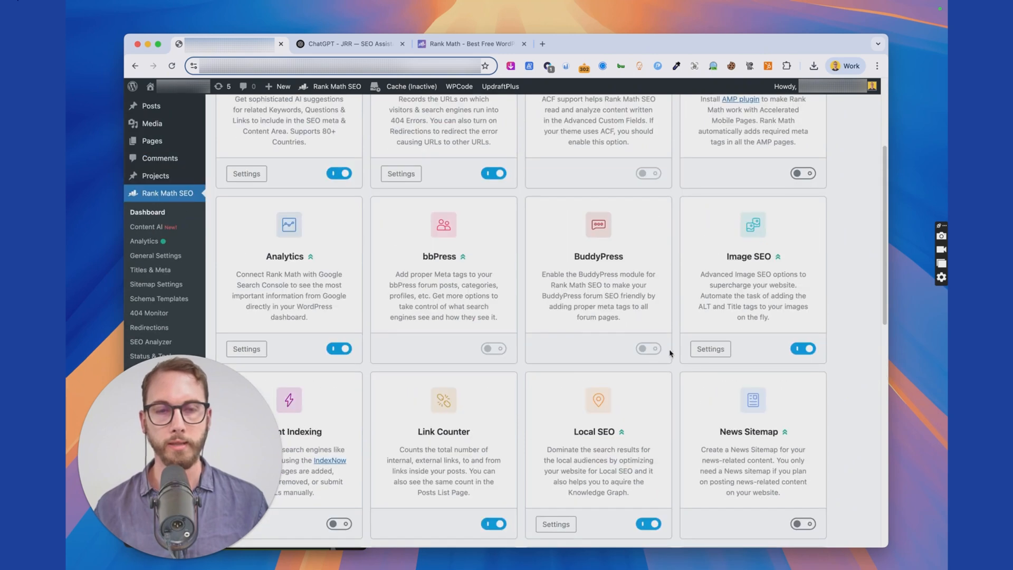
mouse_move(747, 373)
mouse_down()
mouse_move(829, 260)
mouse_move(671, 350)
mouse_move(755, 376)
mouse_up()
key(Escape)
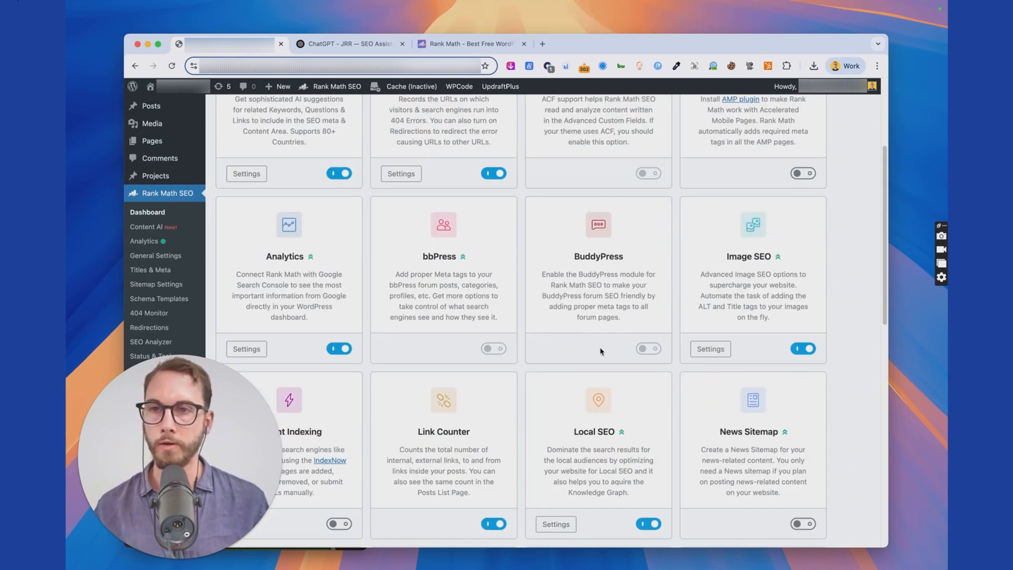
click(338, 348)
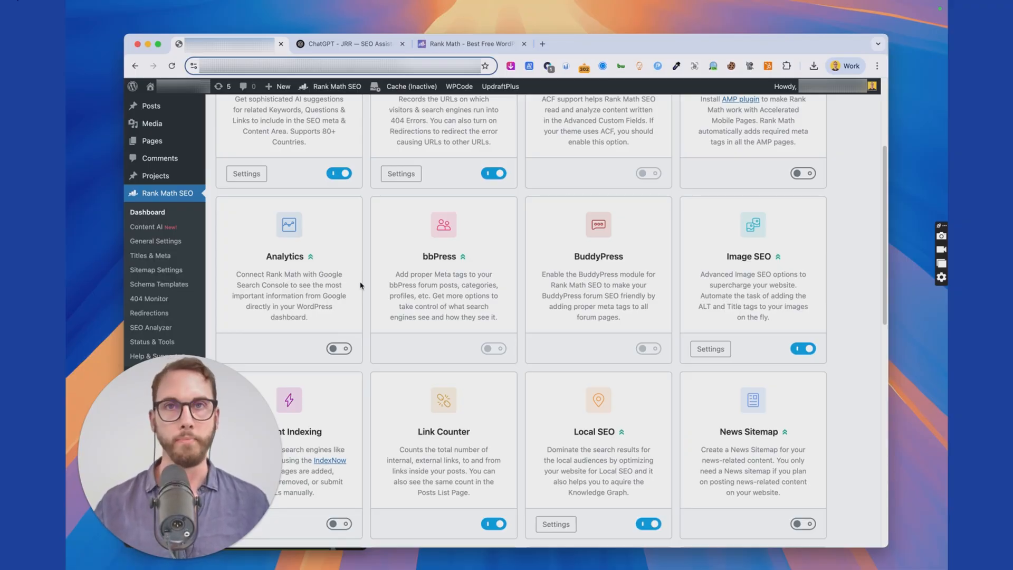
scroll(473, 294, up, 5)
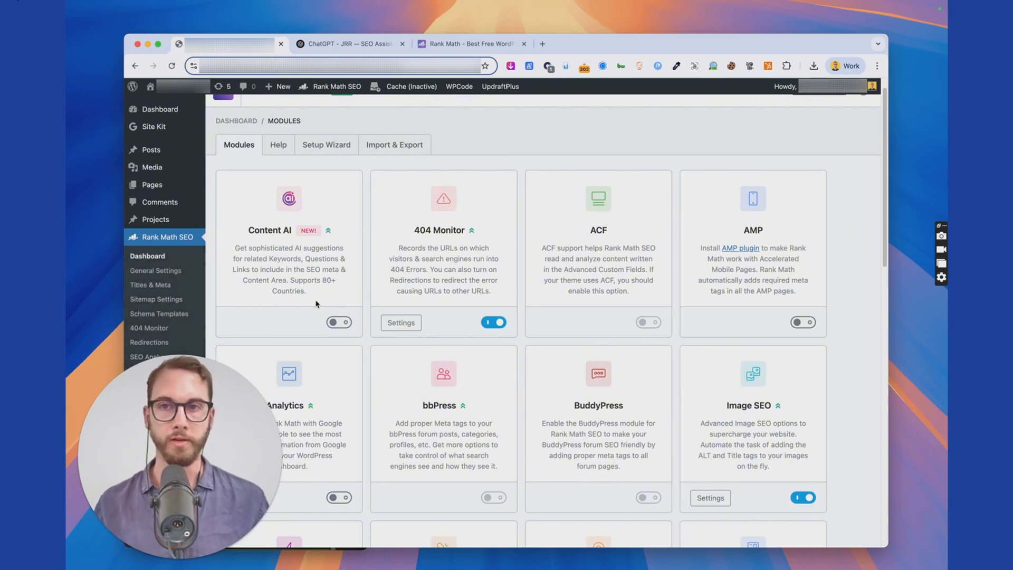
Go through the remaining Rank Math modules and turn off the SEO Analyzer module.
scroll(337, 303, down, 8)
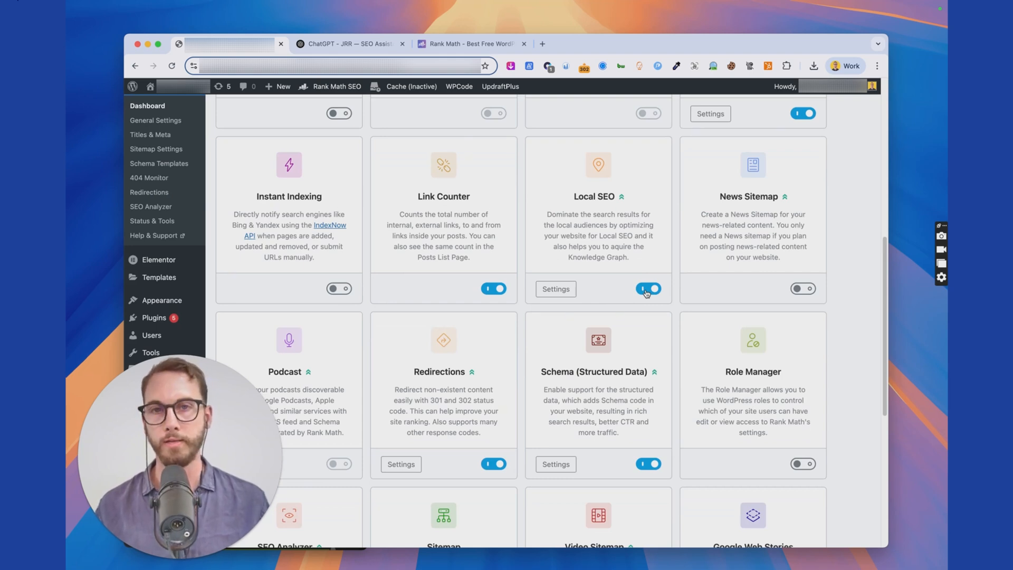
scroll(612, 289, down, 2)
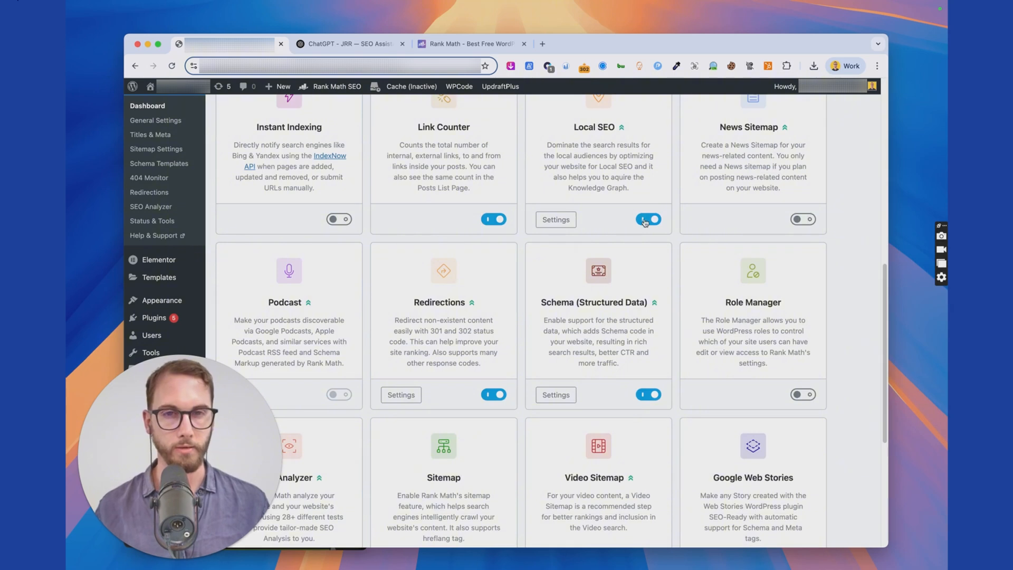
scroll(633, 247, down, 2)
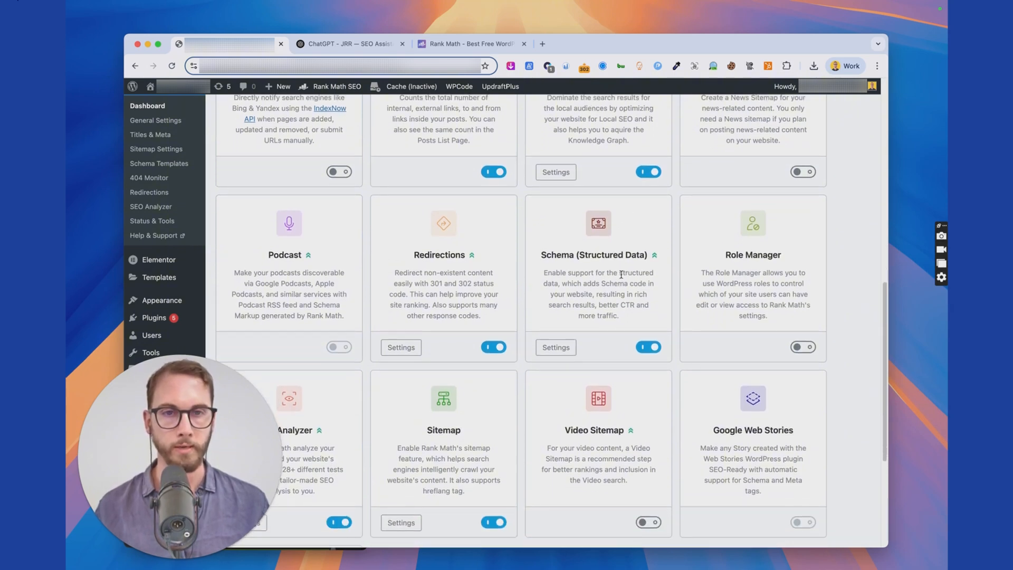
scroll(621, 275, down, 3)
scroll(222, 296, up, 5)
scroll(344, 327, down, 2)
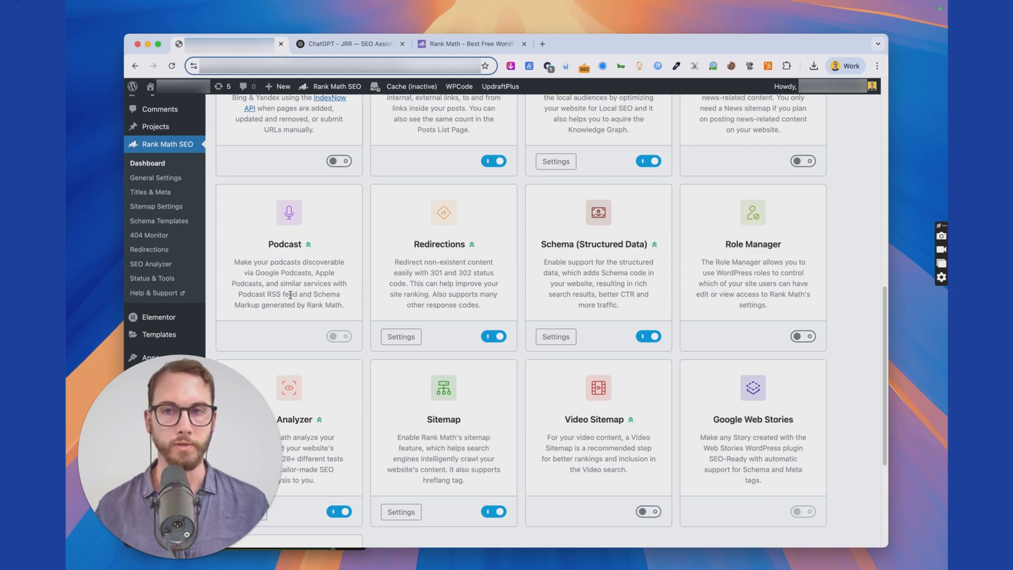
scroll(317, 298, down, 8)
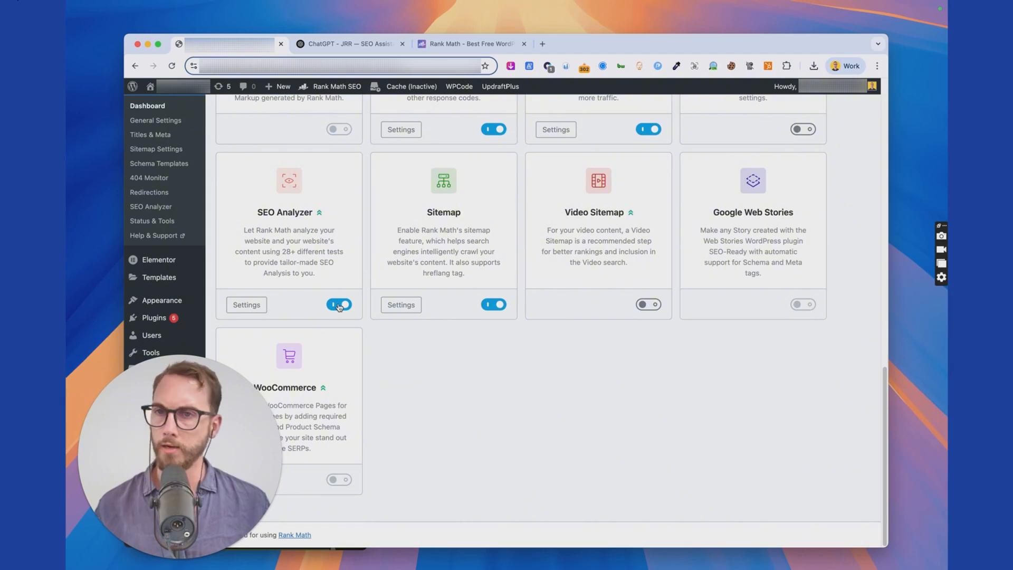
click(339, 306)
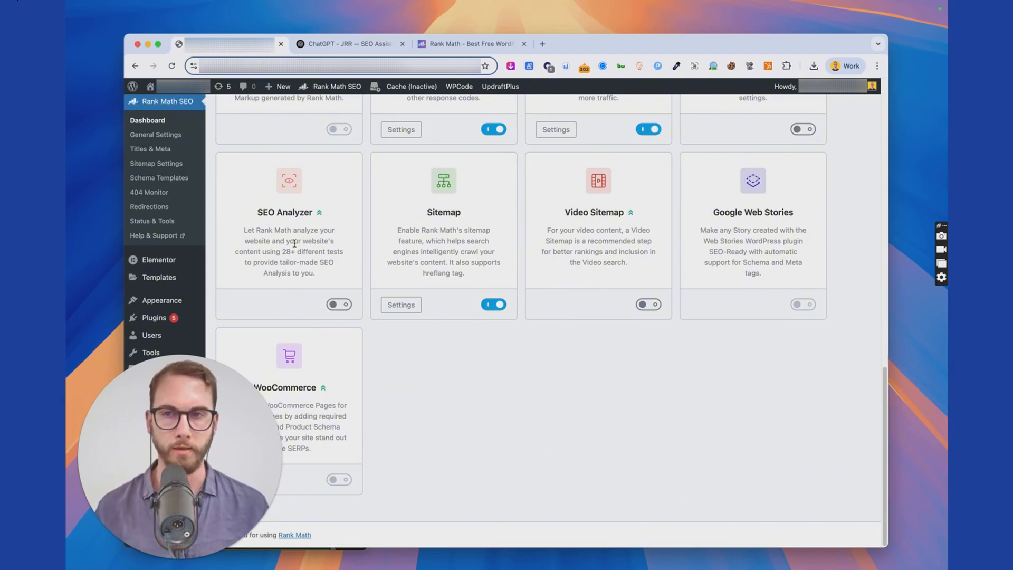
Open the site's page list in a new tab and open the homepage "4 Season Luxury Glamping Tents" for editing.
scroll(336, 313, up, 7)
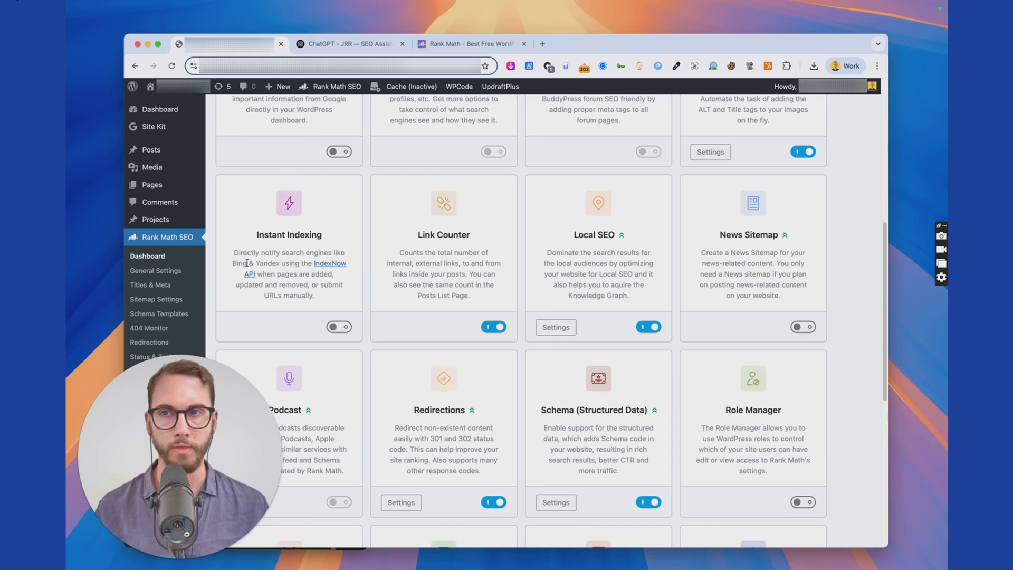
right_click(154, 182)
click(201, 189)
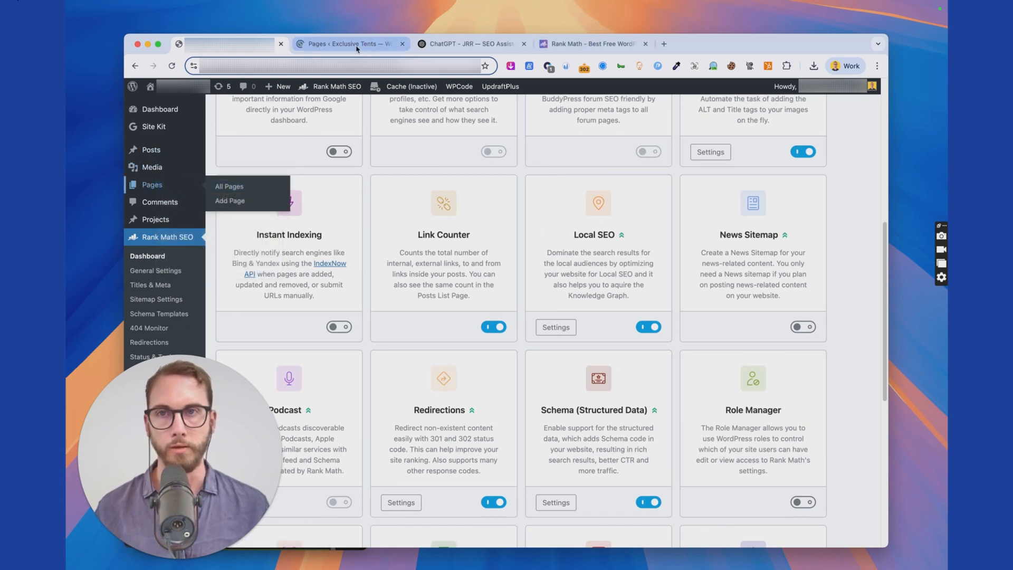
key(ctrl+Tab)
click(245, 294)
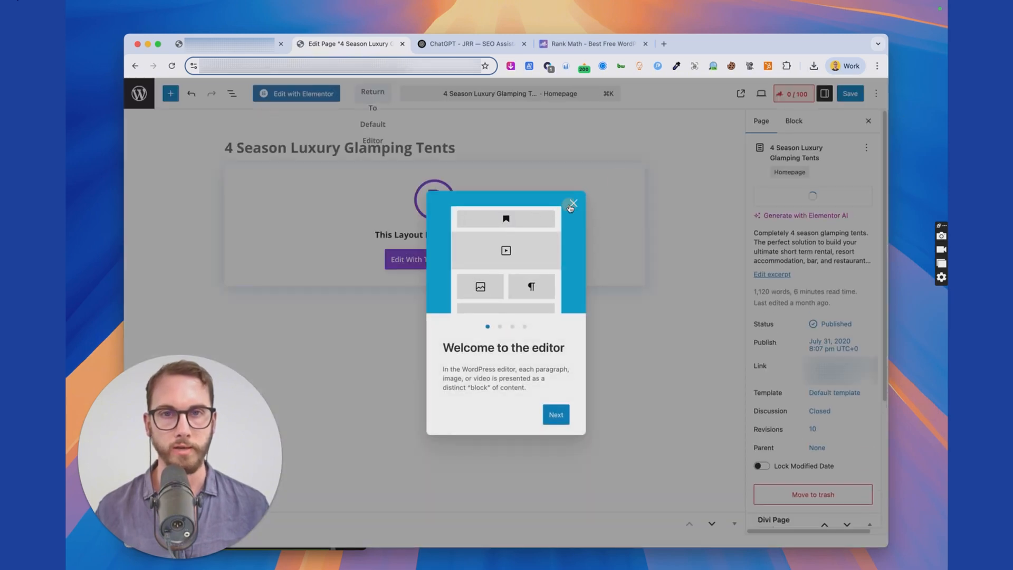
Dismiss the editor's welcome guide and examine the homepage's Rank Math snippet preview, focus keyword and Basic SEO checks.
click(571, 204)
click(794, 94)
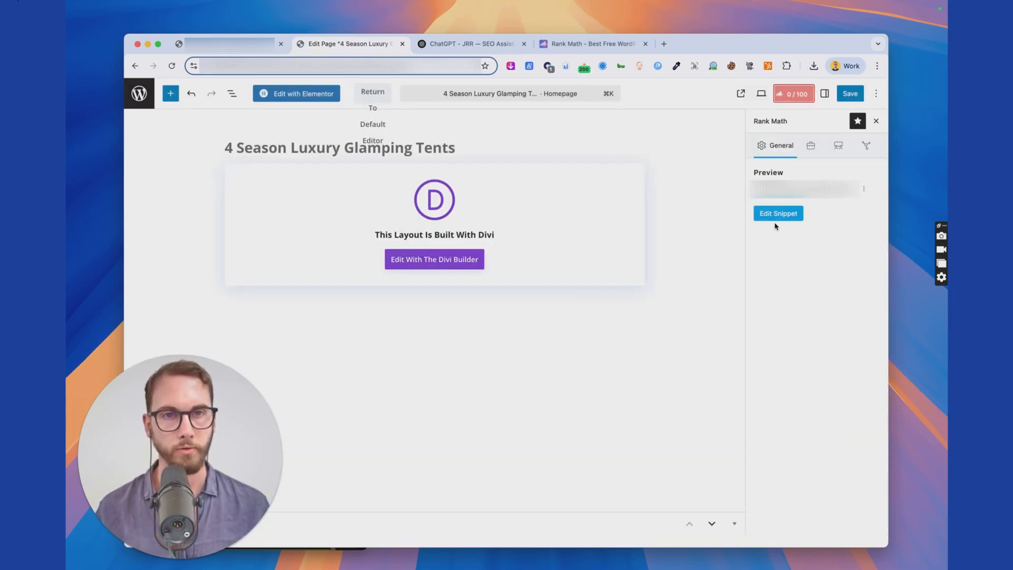
key(ctrl+a)
mouse_move(828, 96)
mouse_down()
mouse_move(780, 354)
mouse_move(825, 519)
mouse_up()
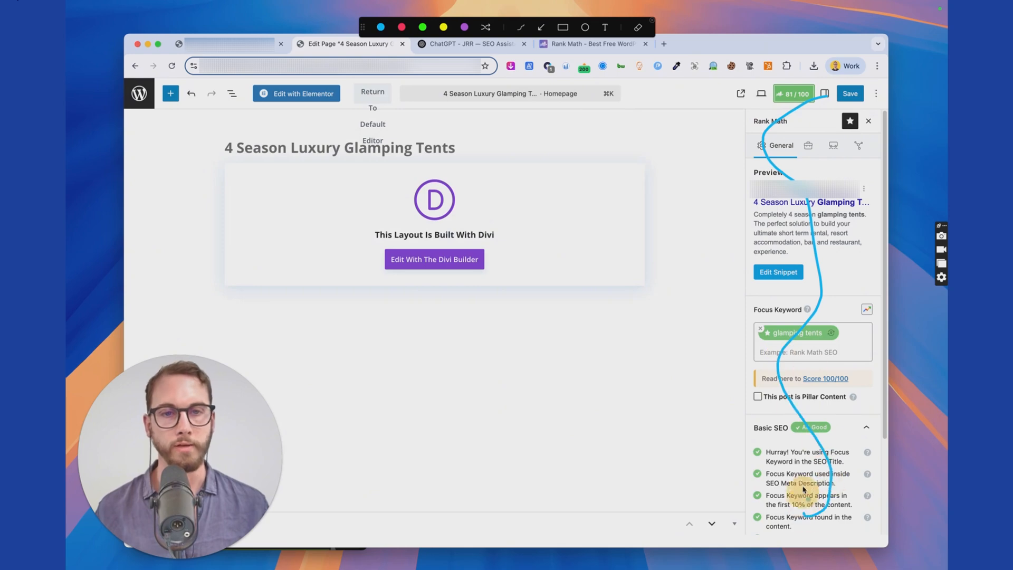
key(Escape)
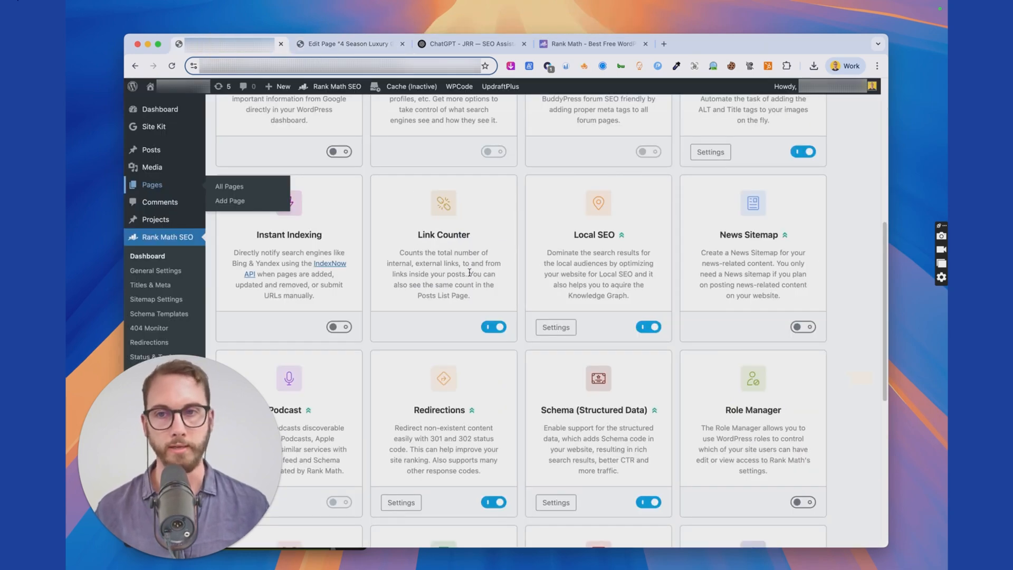
Review the Rank Math module list once more and switch to the JRR — SEO Assistant in ChatGPT.
scroll(848, 278, down, 5)
scroll(849, 285, up, 11)
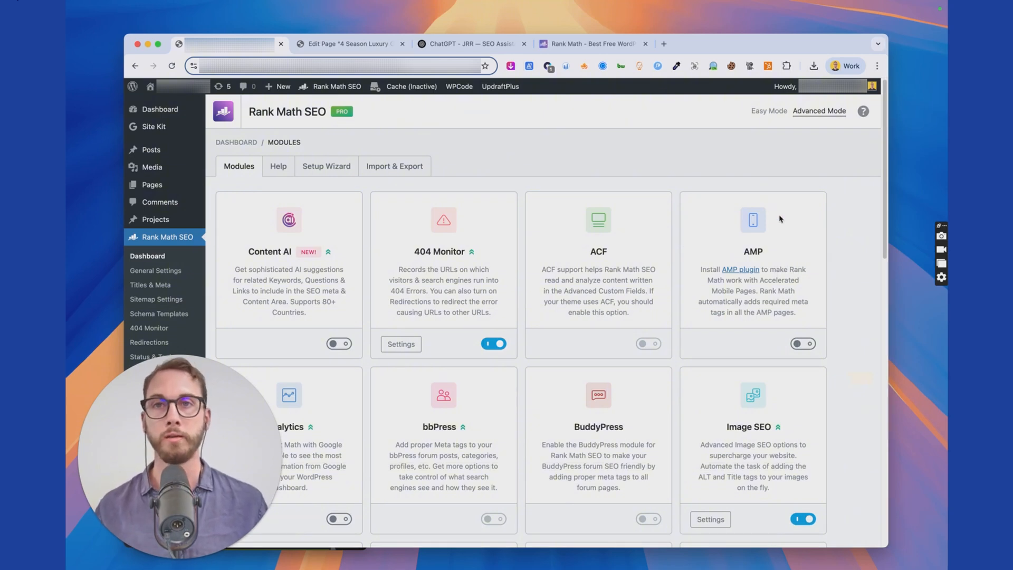
click(464, 43)
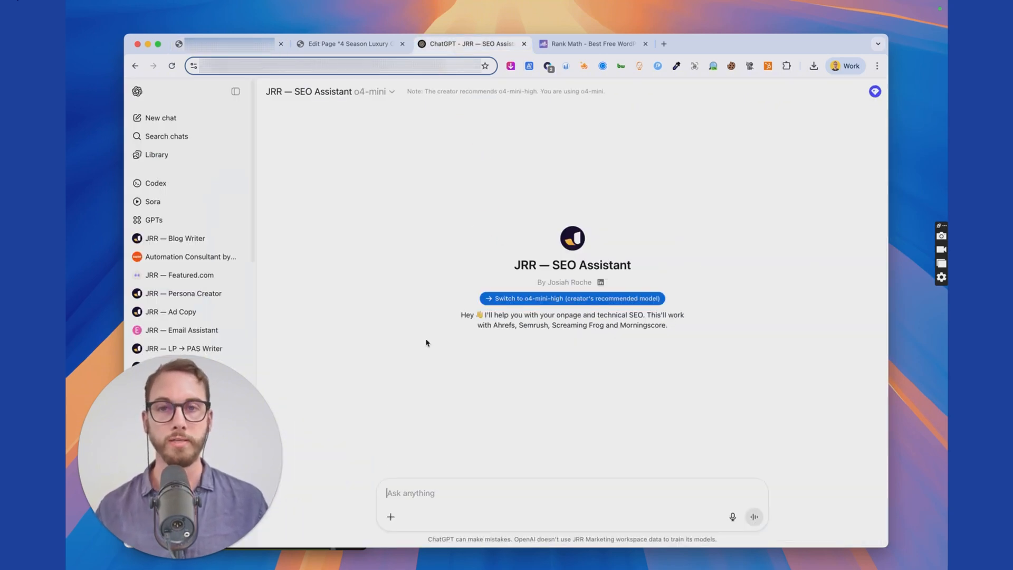